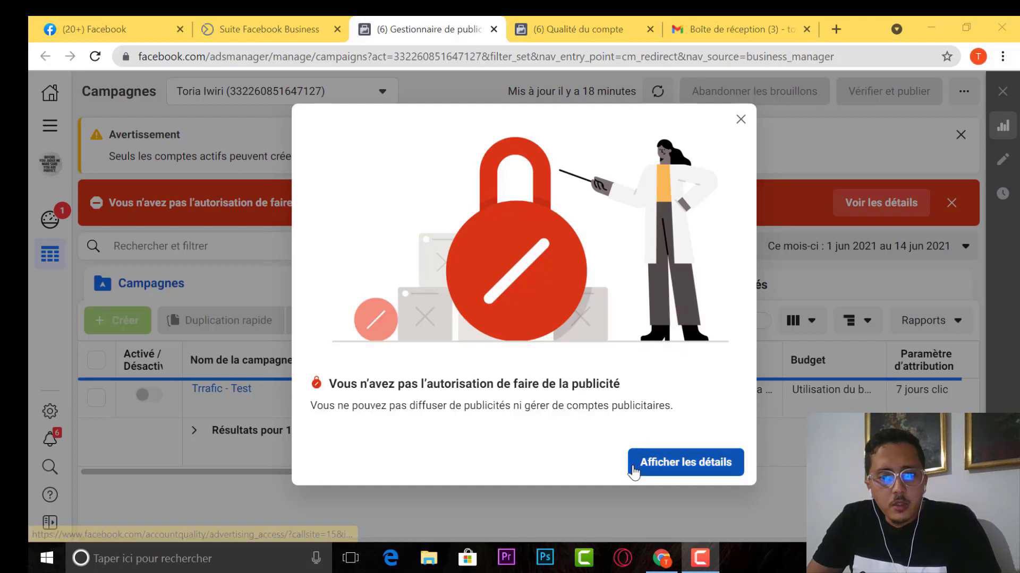
View the details of the advertising restriction, then close the Account Quality page that opens
left_click(672, 471)
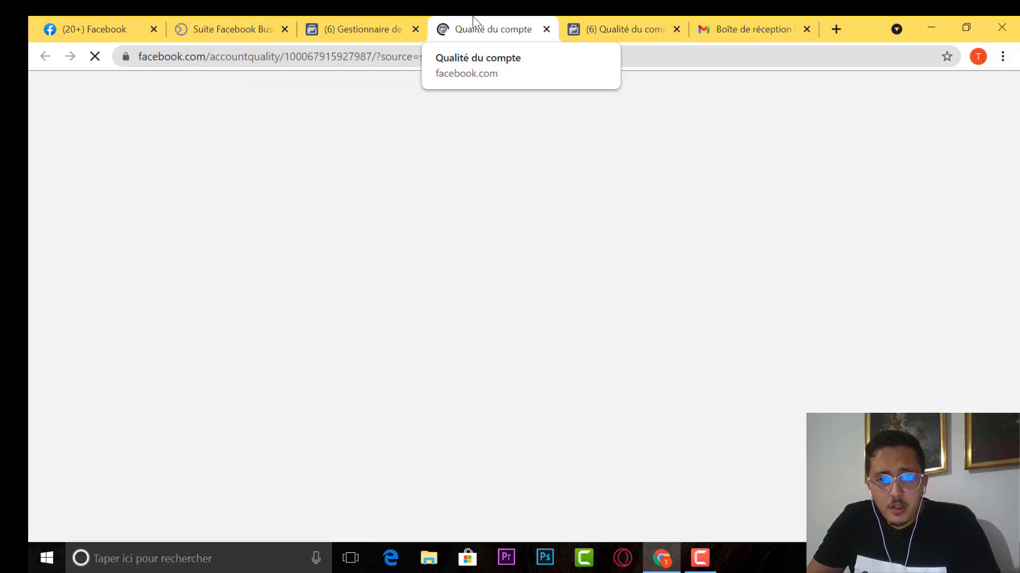
left_click(547, 30)
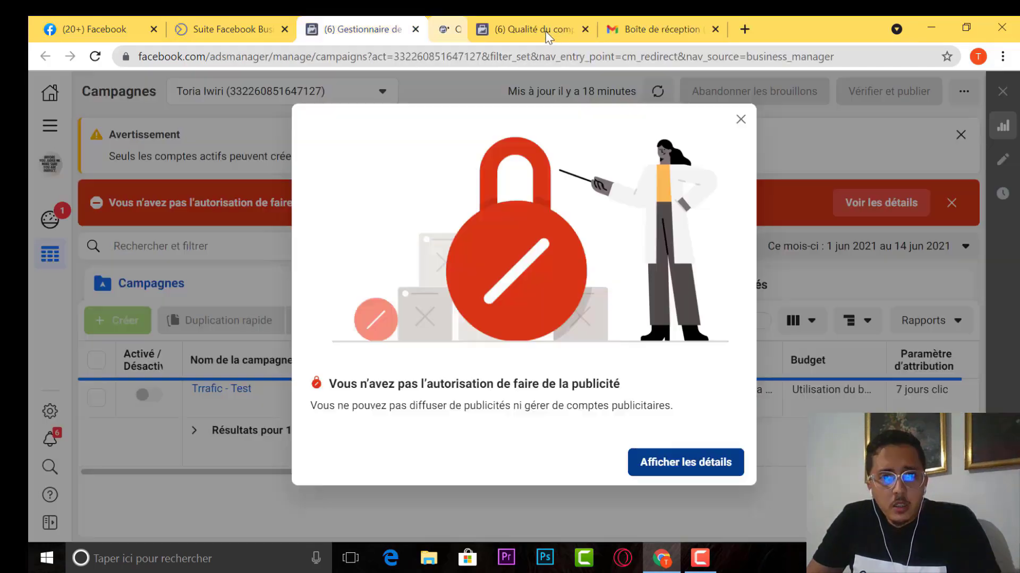
left_click(447, 17)
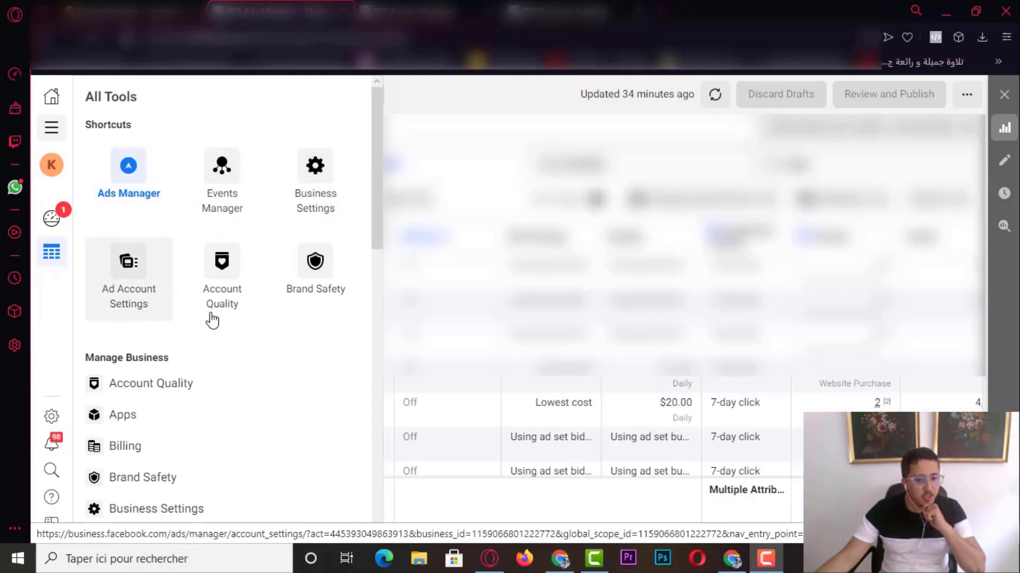
Browse the full list of business tools, then open Business Settings in a new browser tab
scroll(216, 353, "down", 4)
scroll(196, 435, "down", 5)
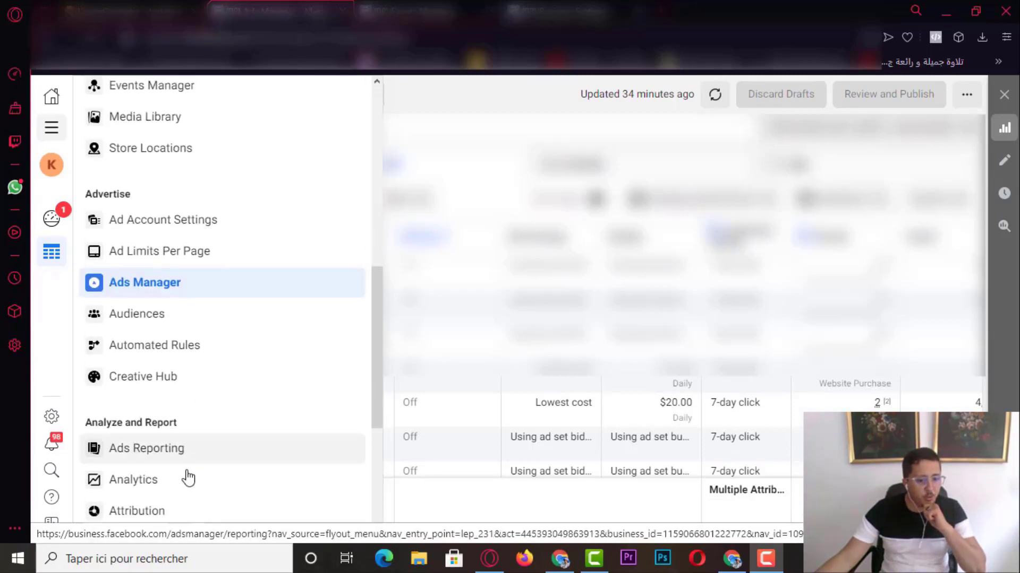
scroll(186, 467, "up", 10)
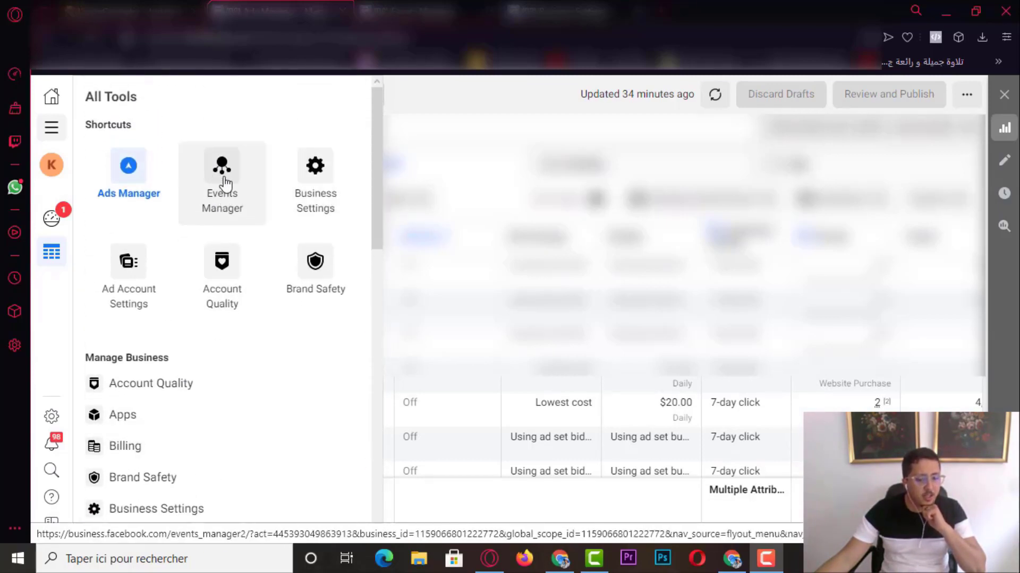
right_click(303, 195)
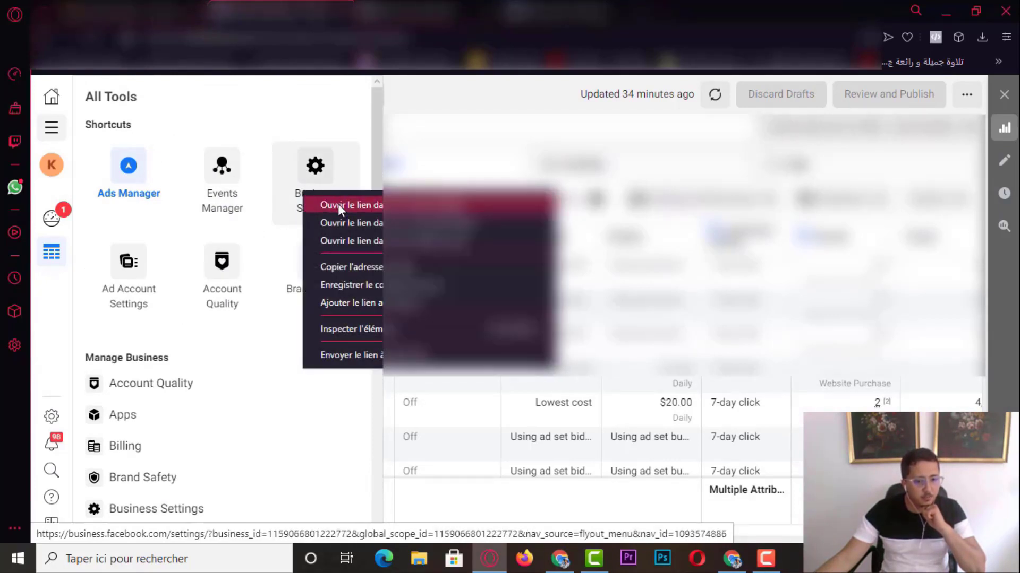
left_click(338, 206)
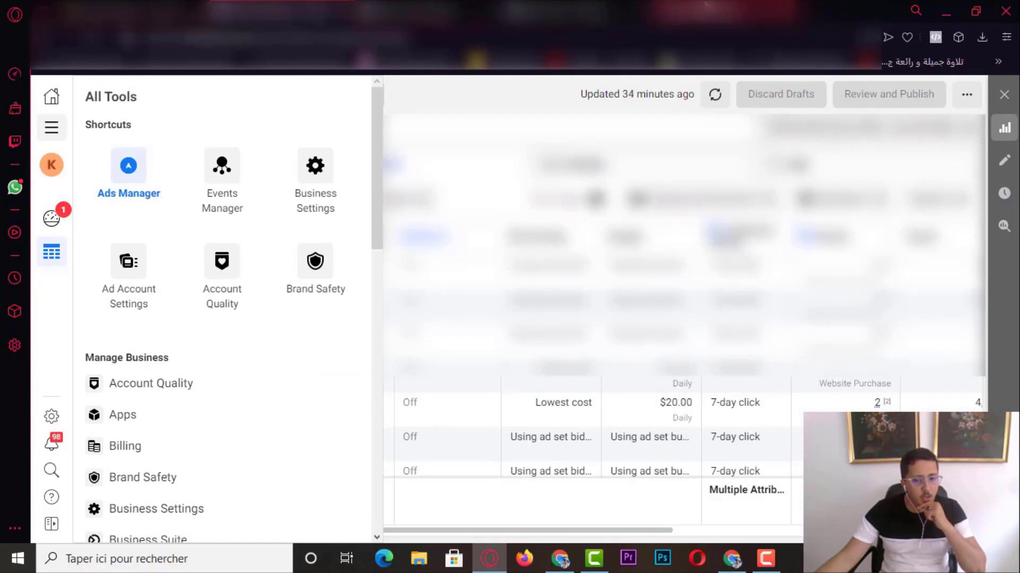
left_click(430, 11)
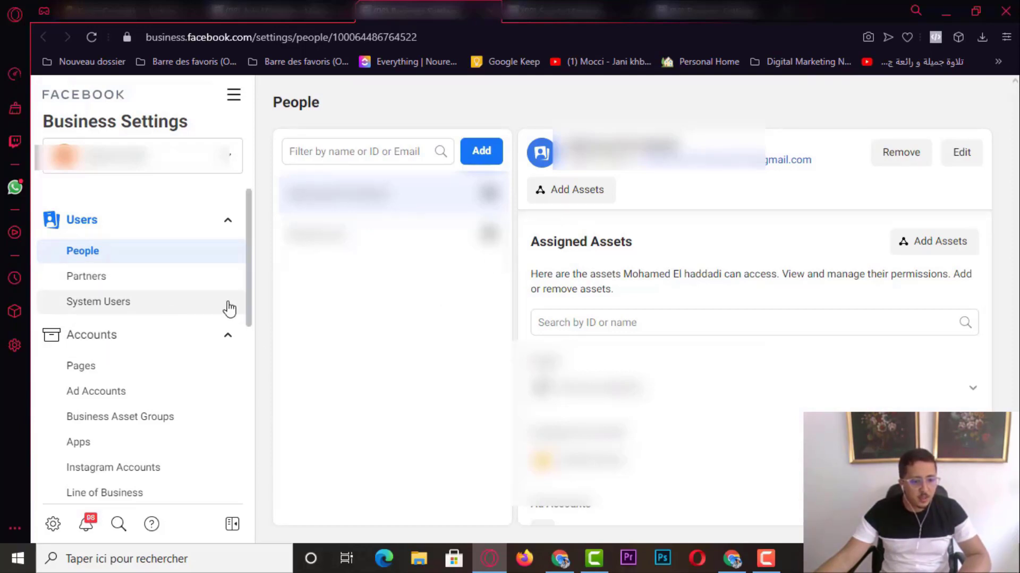
Look over the business's Pages and Ad Accounts in Business Settings
left_click_drag(249, 301, 254, 344)
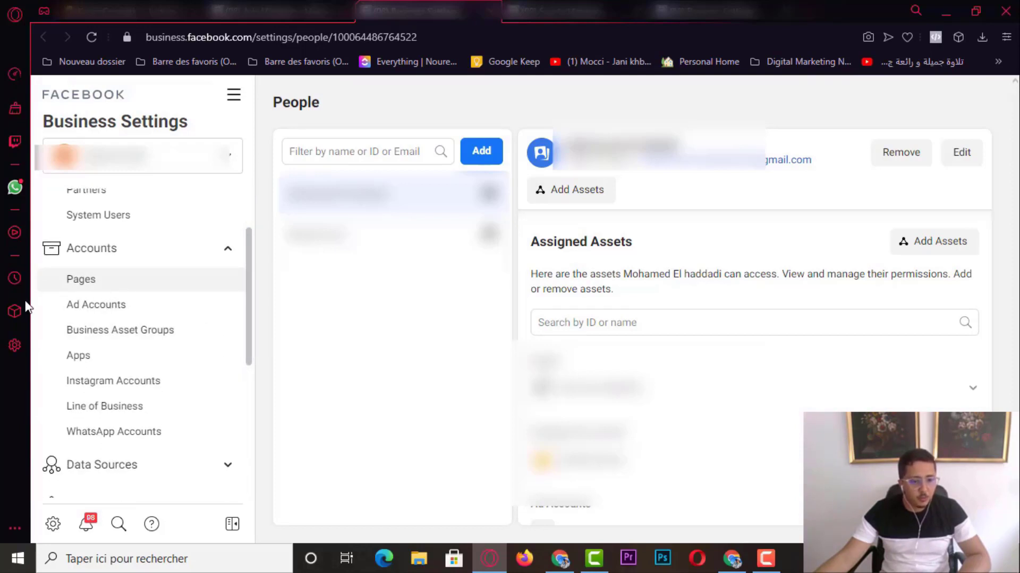
left_click(69, 289)
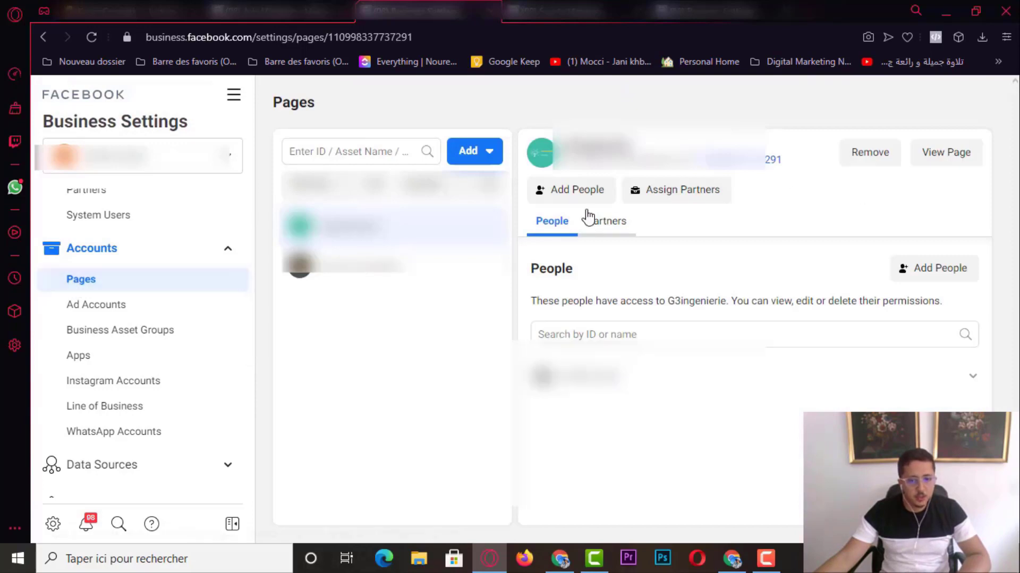
left_click(143, 314)
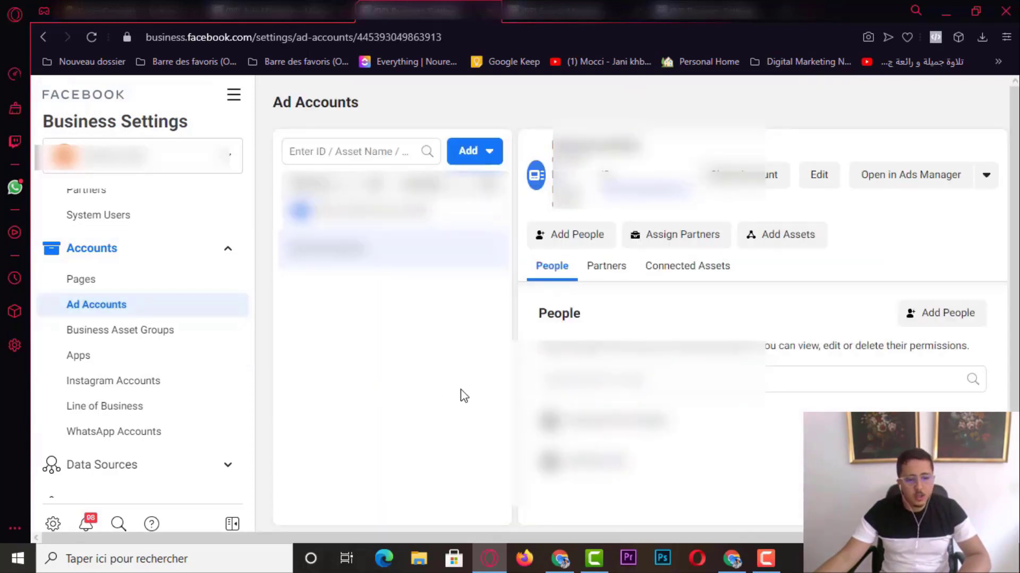
Look through the Data Sources entries and open the Domains page under Brand Safety
left_click(230, 251)
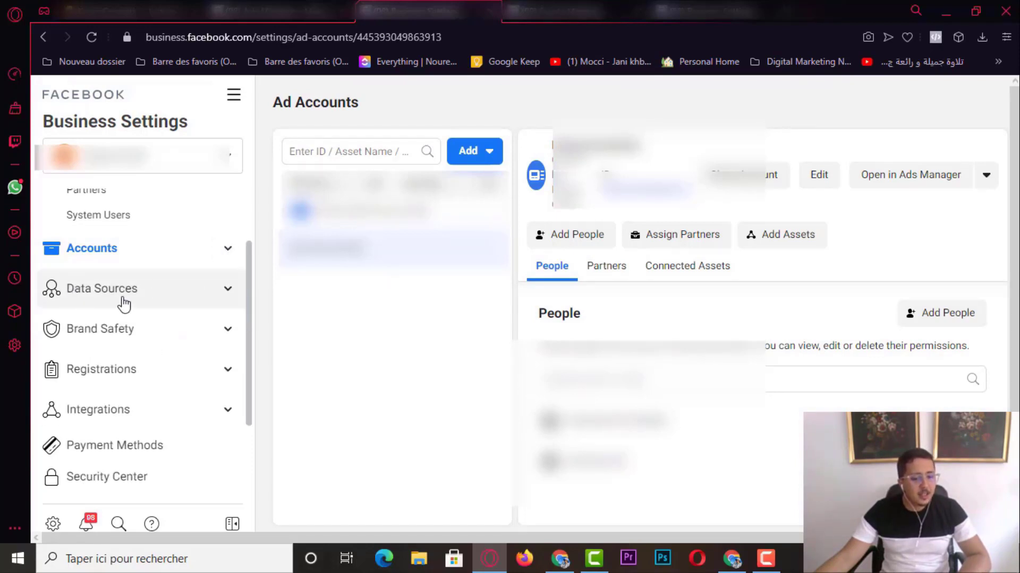
left_click(232, 294)
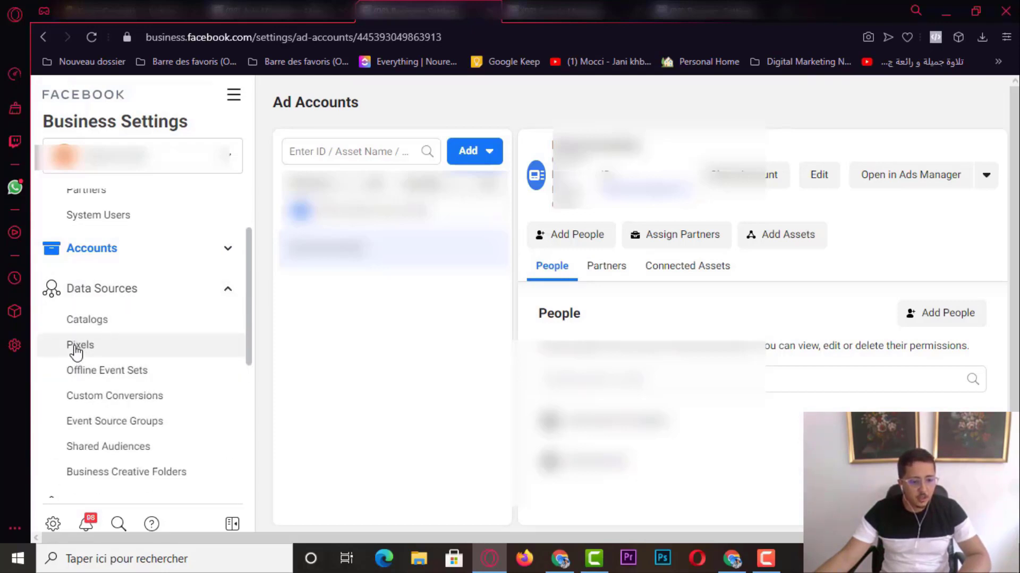
left_click(225, 296)
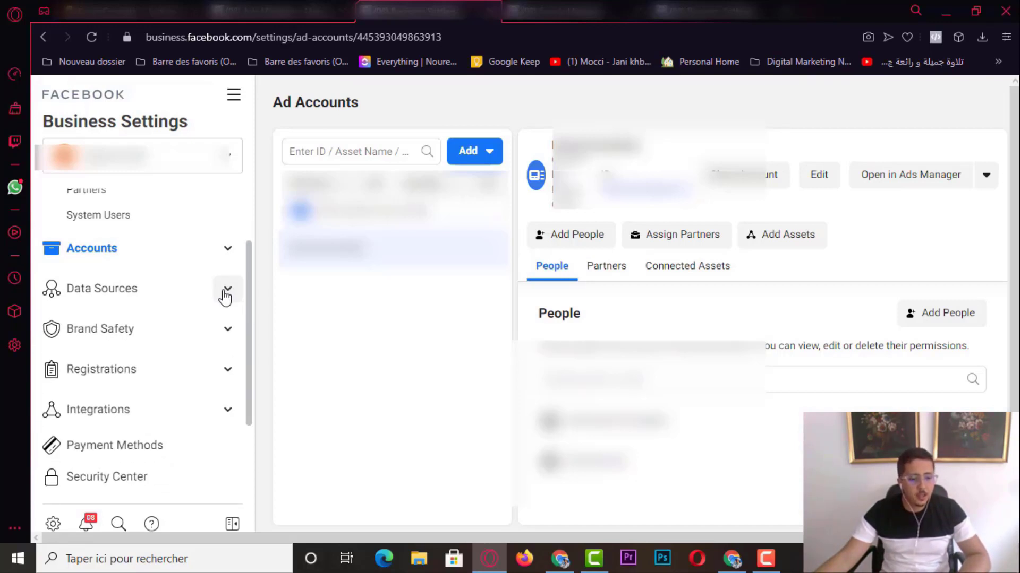
left_click(196, 333)
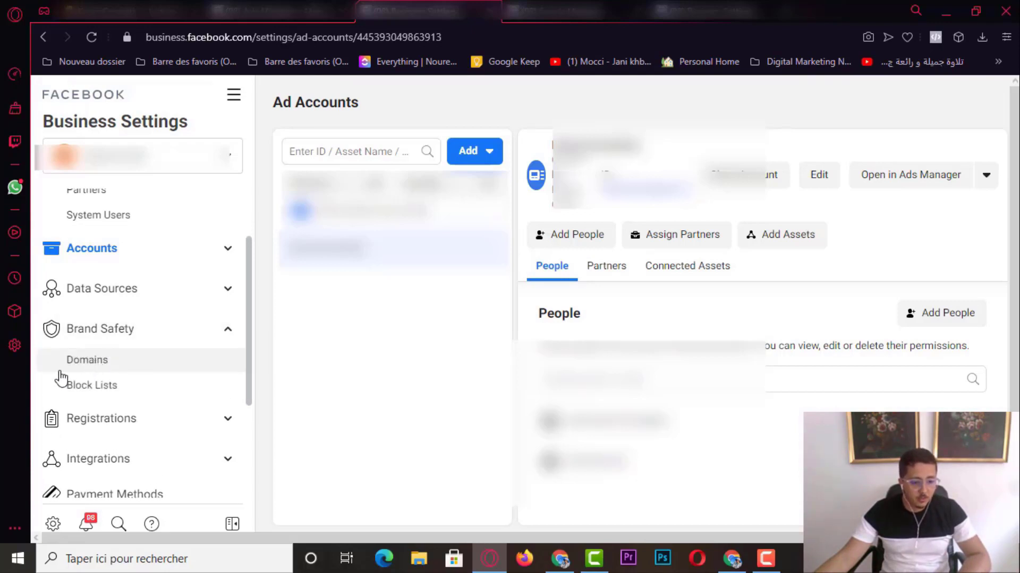
left_click(77, 367)
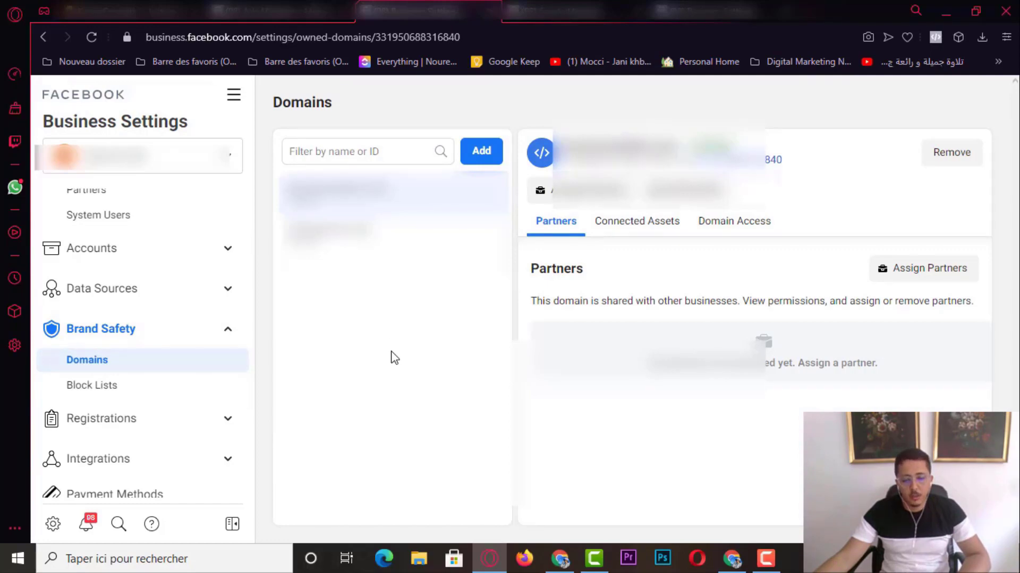
Take the domain name from its Namecheap details page and add it as a new domain in Facebook Business Settings
left_click(737, 562)
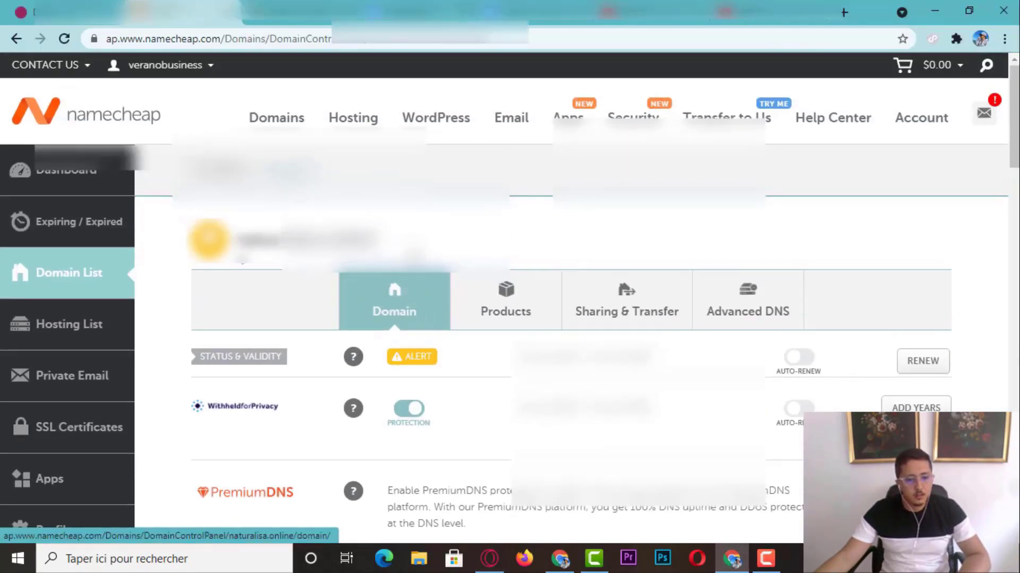
left_click_drag(239, 239, 382, 239)
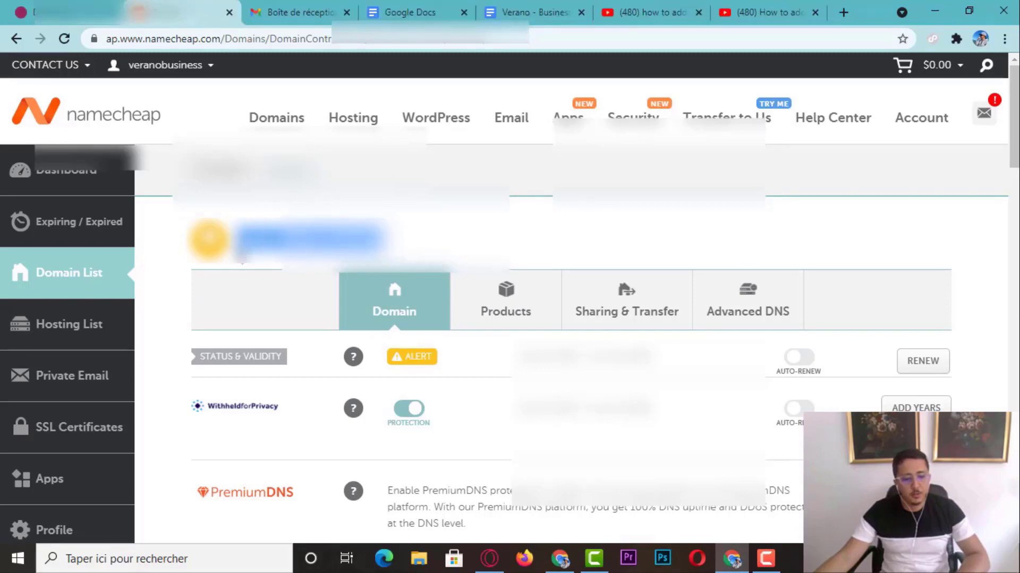
left_click(560, 559)
left_click(490, 559)
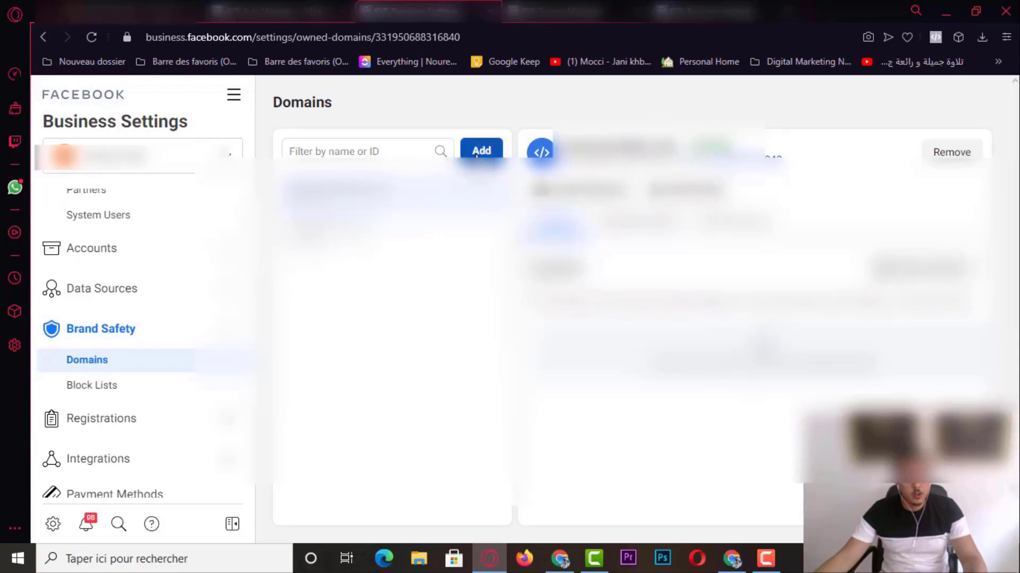
left_click(476, 154)
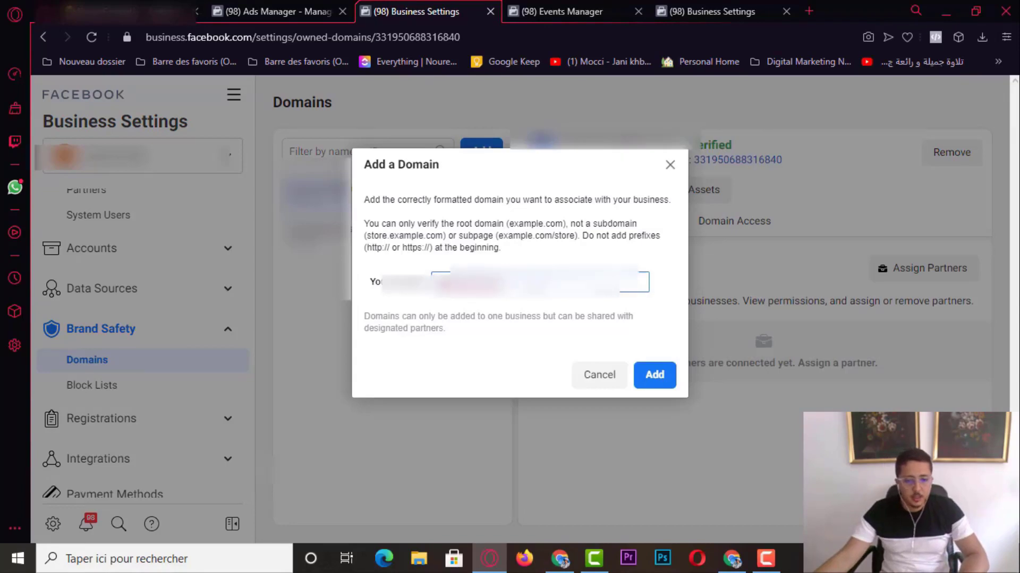
left_click(657, 374)
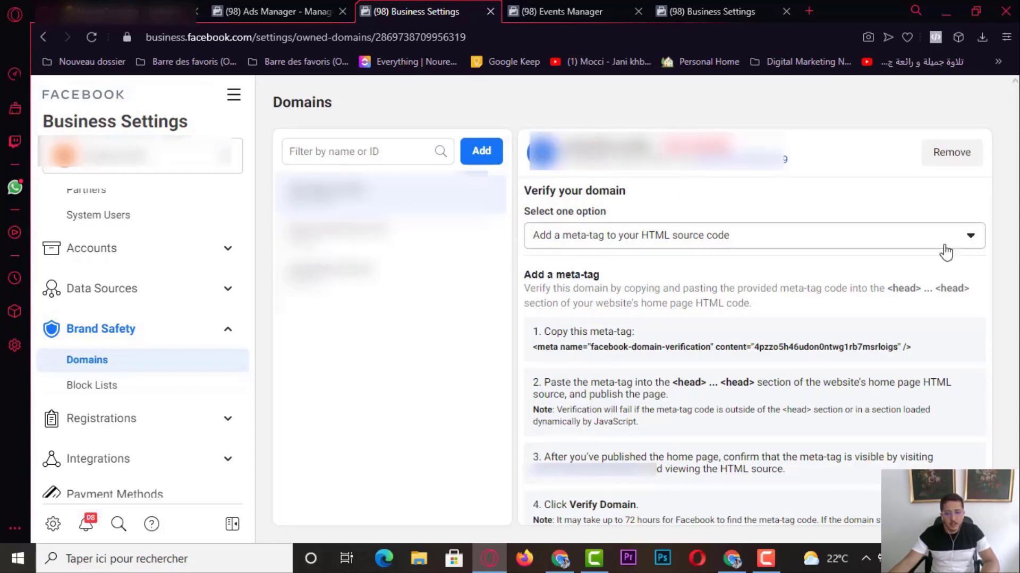
Choose updating the DNS TXT record with the domain registrar as the verification method and copy the provided TXT record
left_click(967, 233)
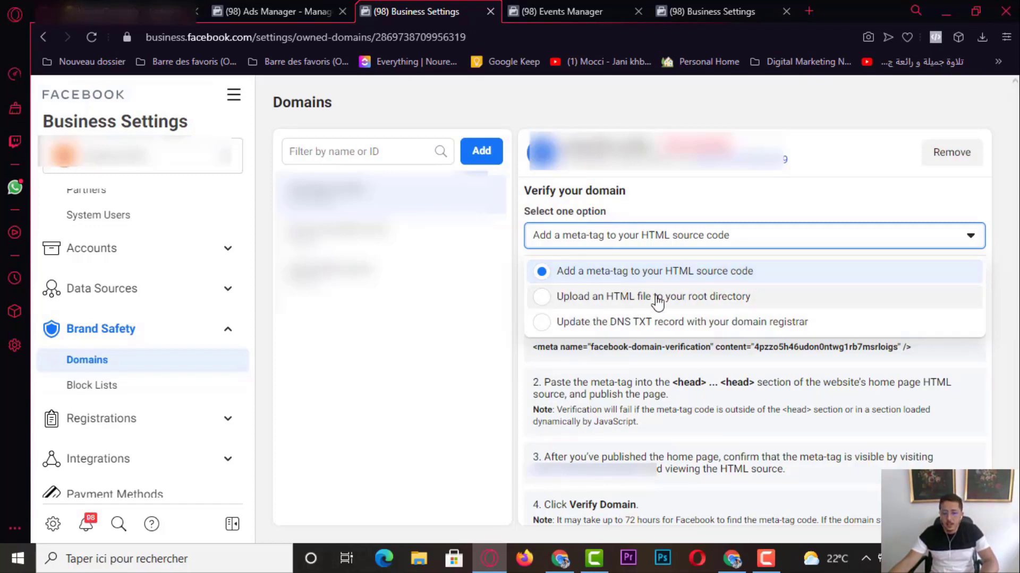
left_click(541, 323)
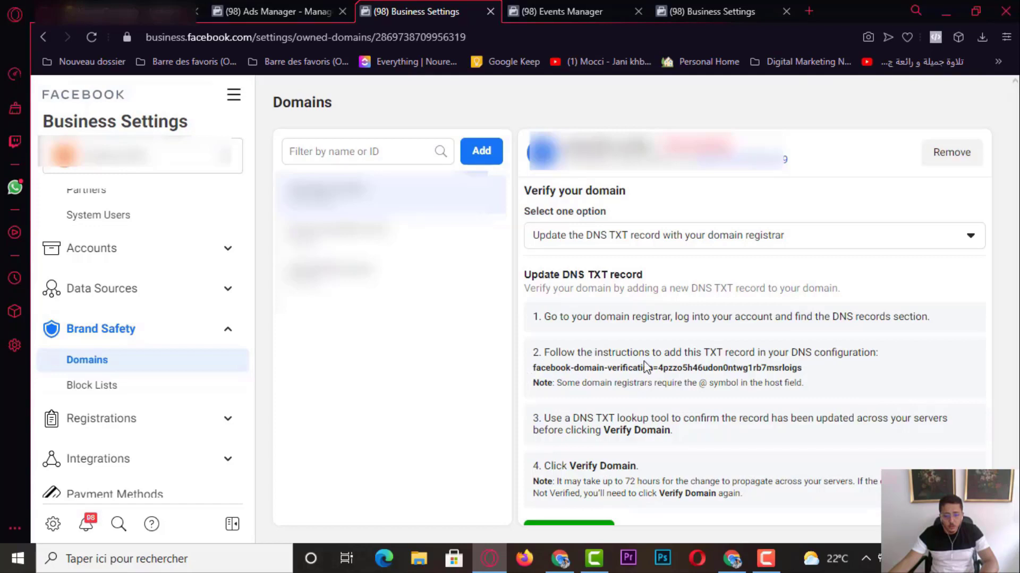
left_click_drag(879, 353, 808, 370)
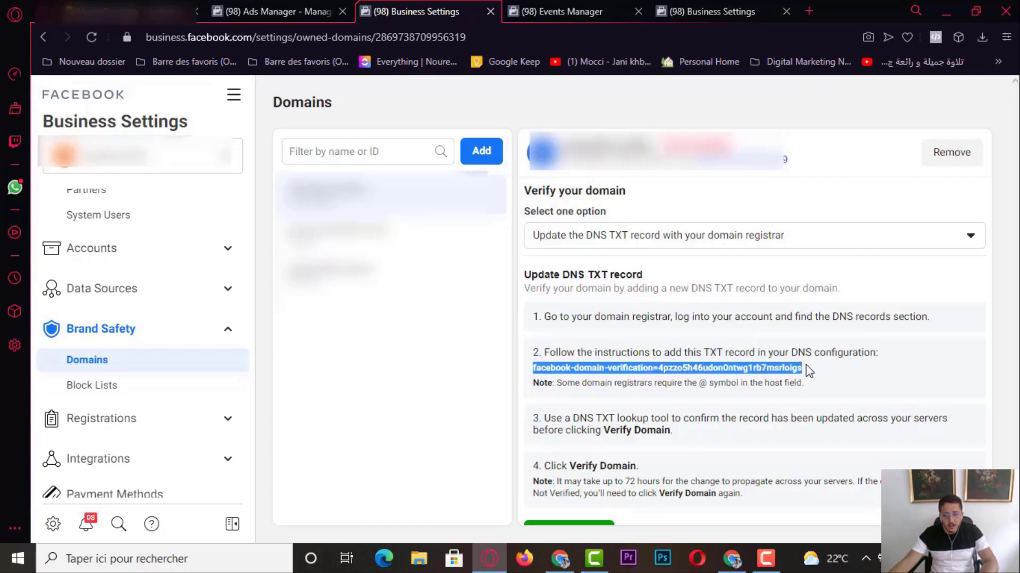
key("ctrl+c")
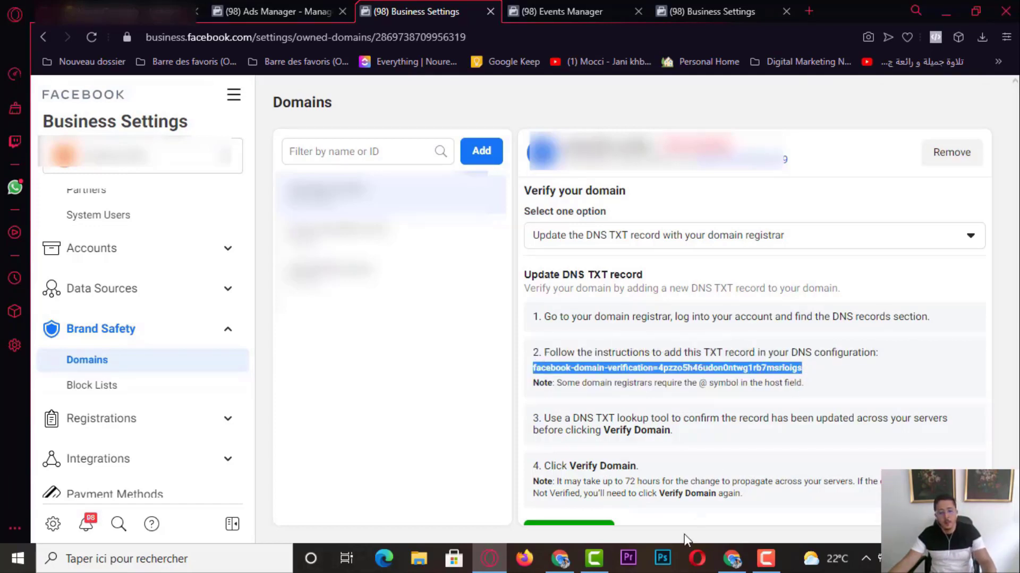
Switch to the domain's details in Namecheap and choose Namecheap BasicDNS as its nameservers
left_click(731, 558)
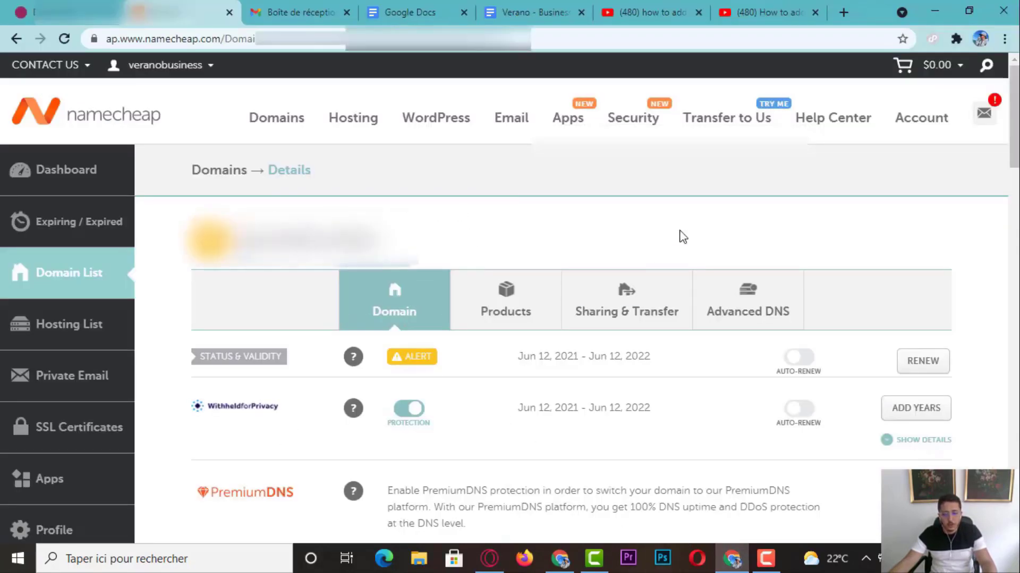
scroll(682, 238, "down", 5)
left_click(511, 284)
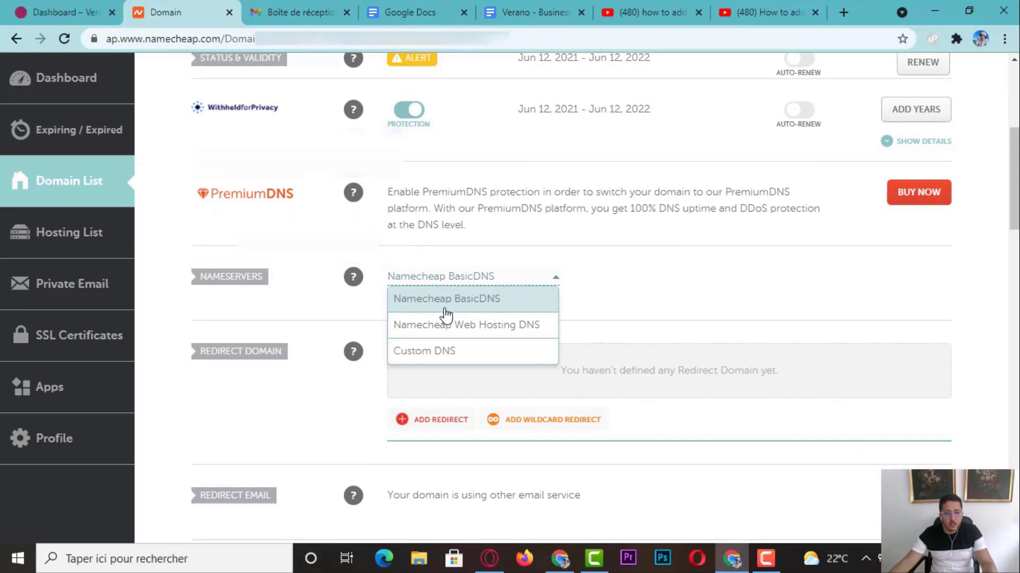
left_click(445, 305)
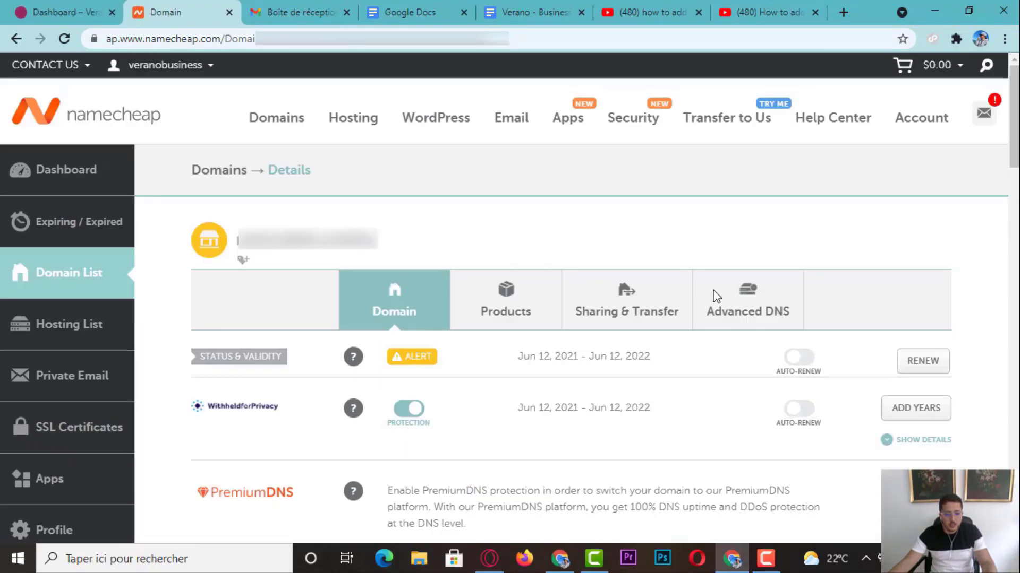
scroll(712, 296, "down", 1)
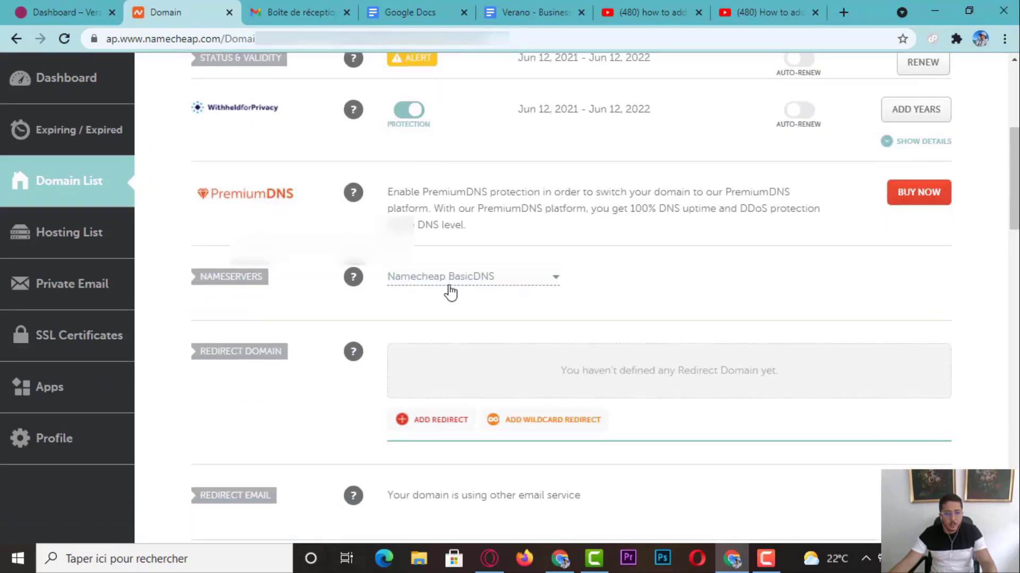
scroll(595, 279, "up", 5)
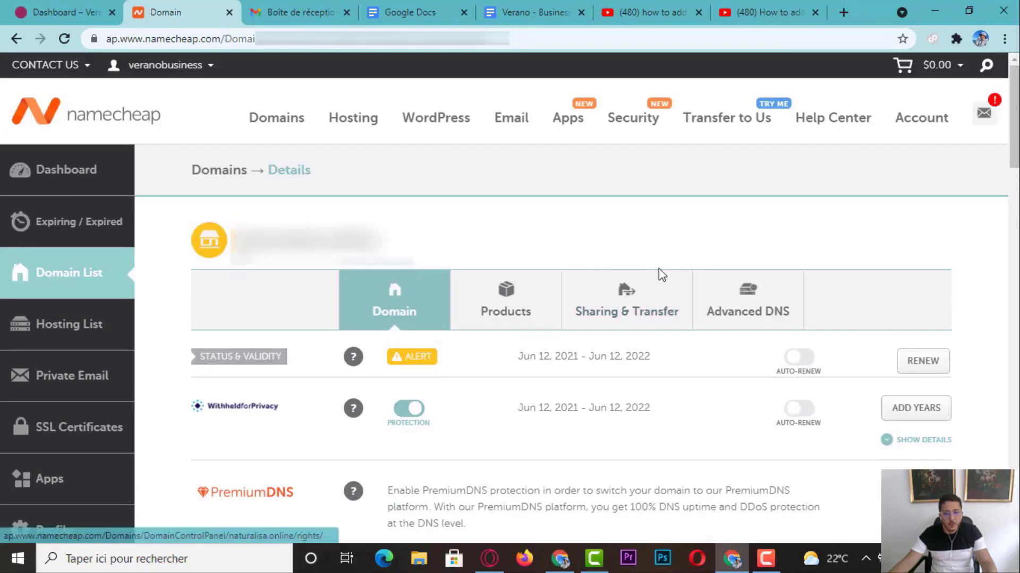
Add a new host record of type TXT Record in the domain's Advanced DNS settings, matching the record type Facebook asks for
left_click(719, 313)
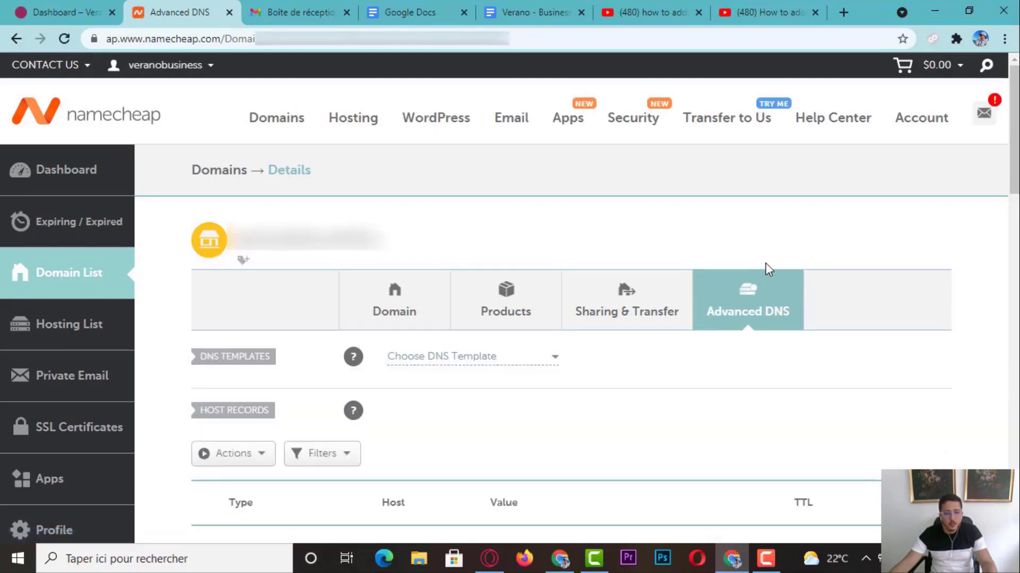
scroll(766, 265, "down", 5)
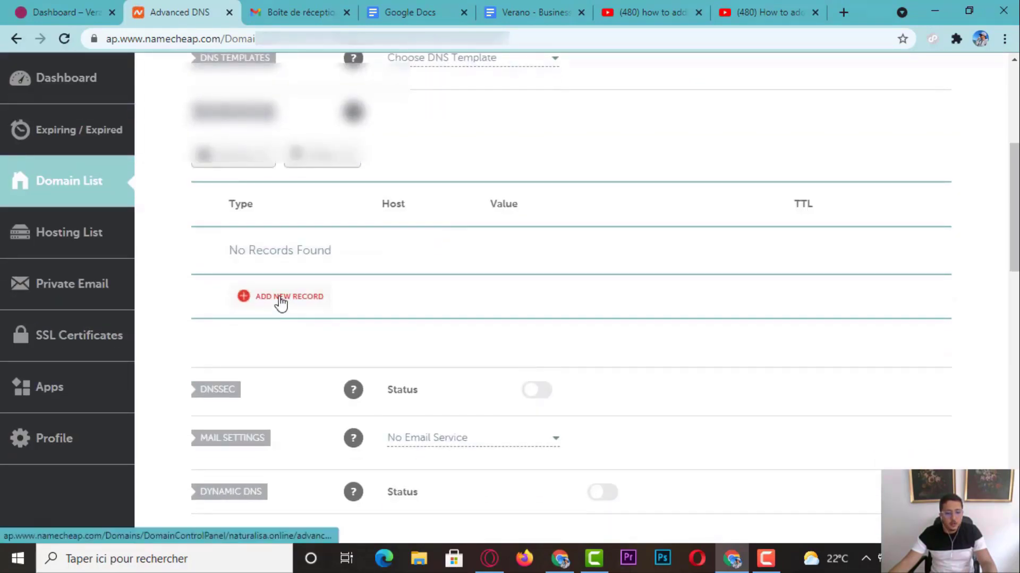
left_click(278, 298)
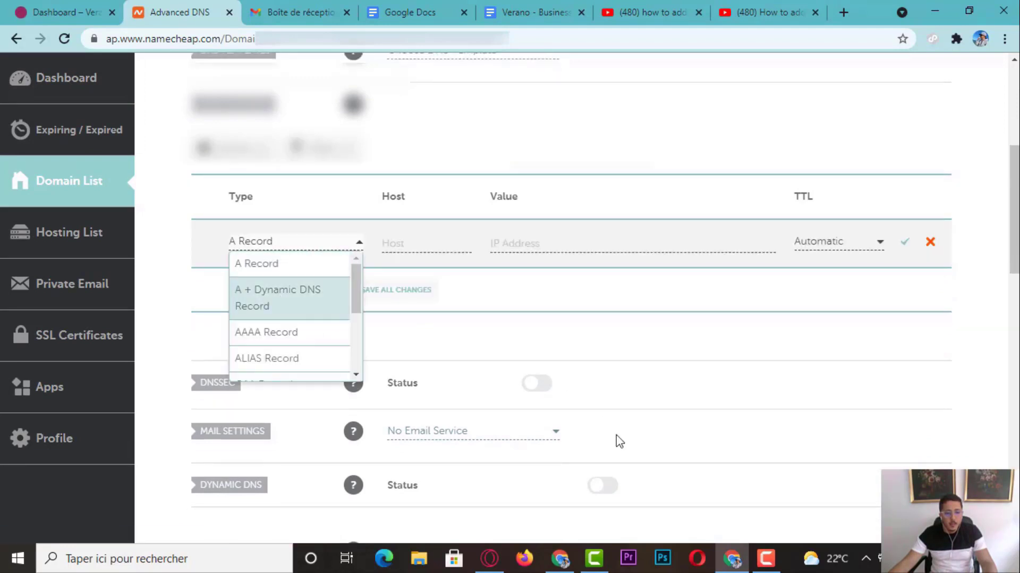
left_click(489, 558)
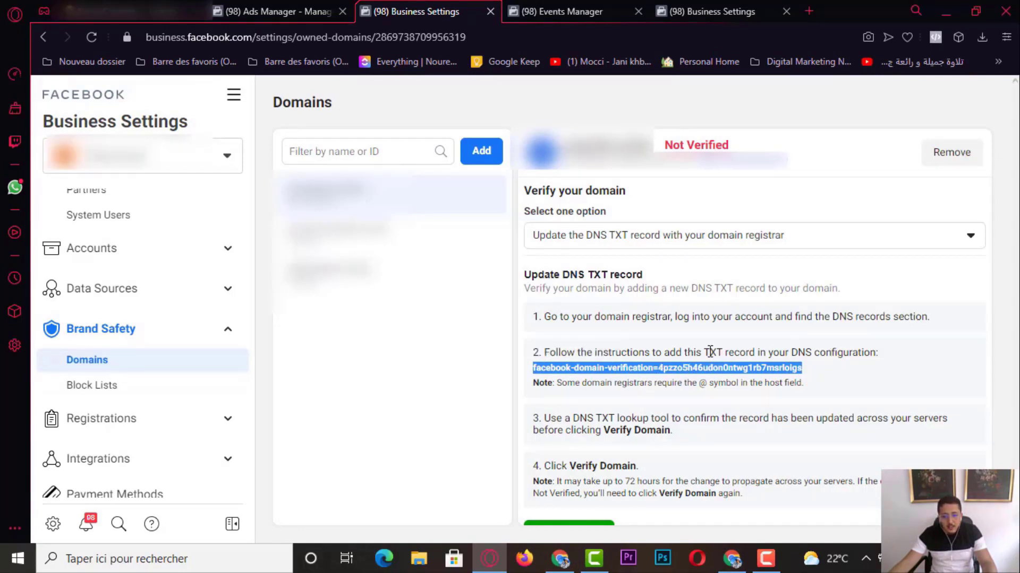
left_click_drag(703, 353, 754, 351)
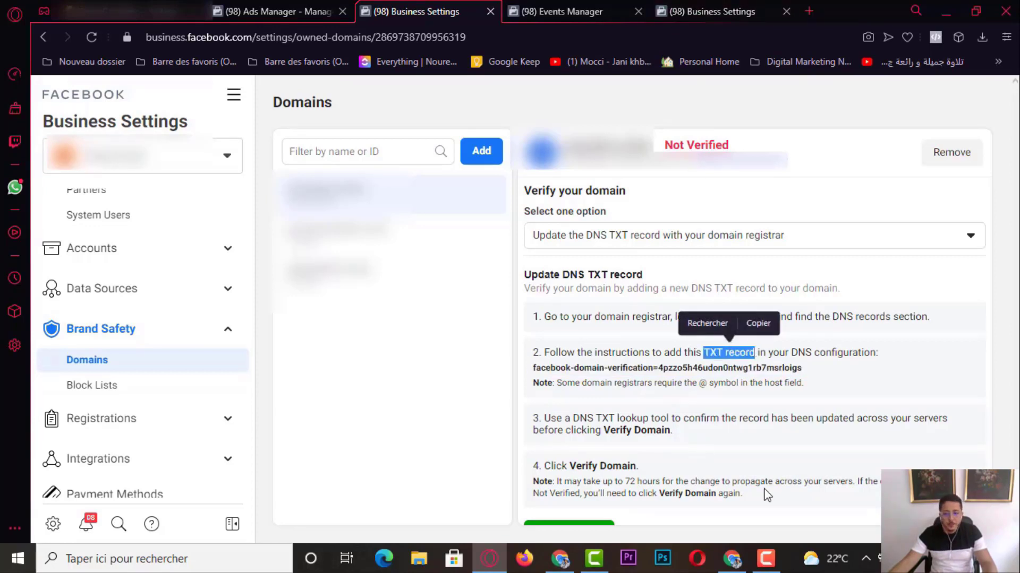
left_click(730, 560)
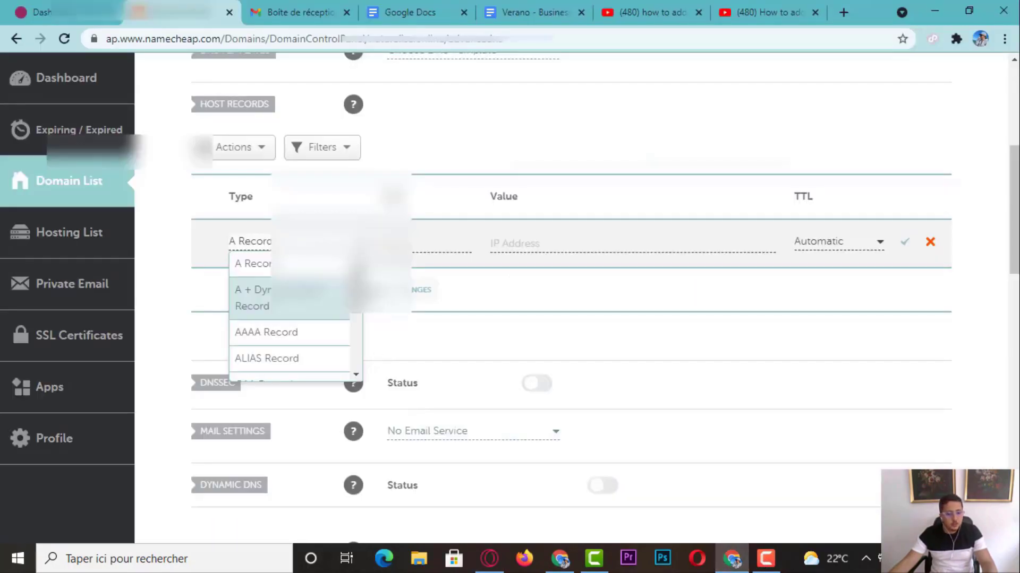
scroll(363, 340, "down", 3)
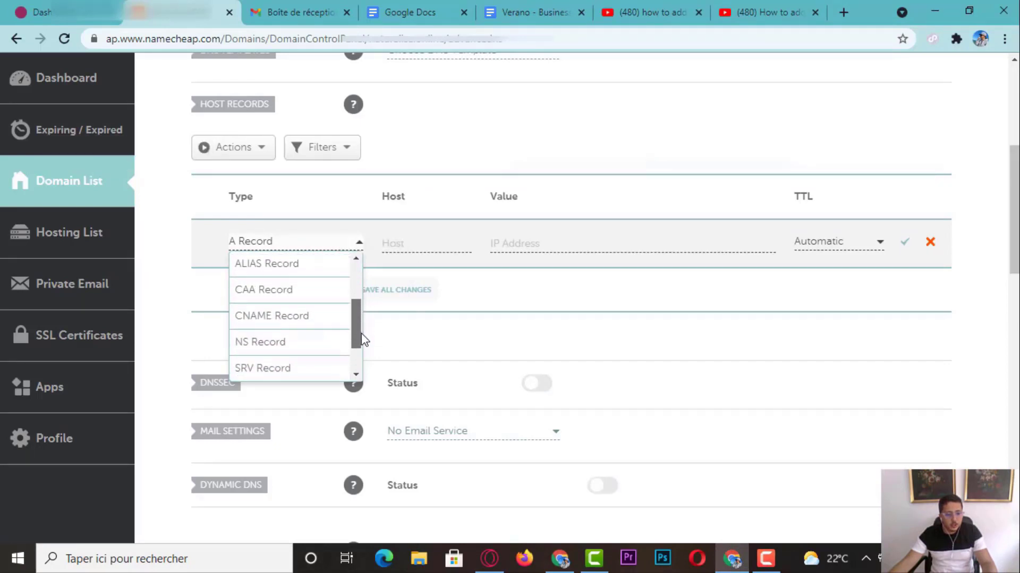
scroll(363, 340, "down", 2)
left_click(288, 344)
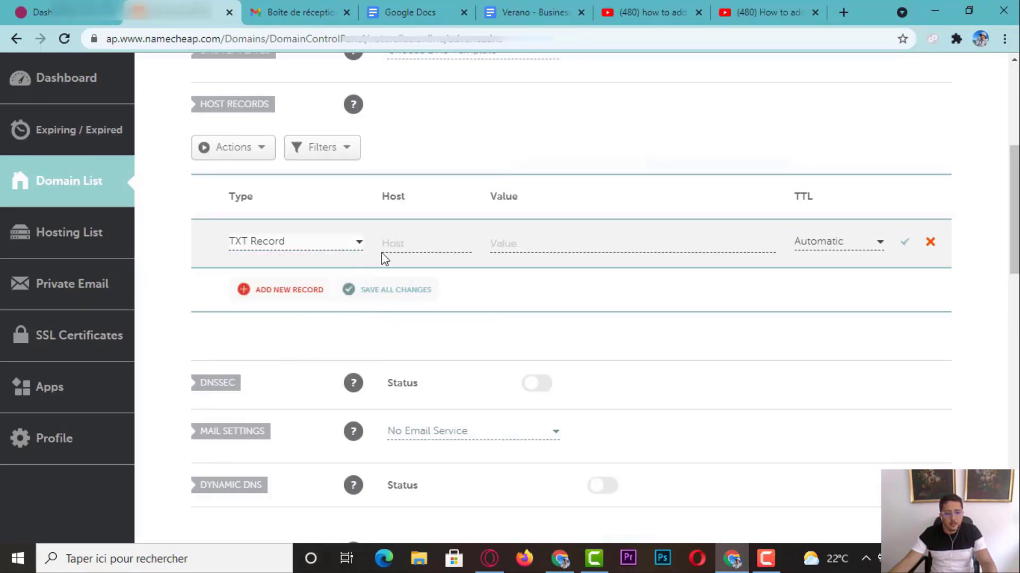
Set the TXT record's host to @ as Facebook's note requires, paste the copied domain verification code as its value and save the record
left_click(419, 243)
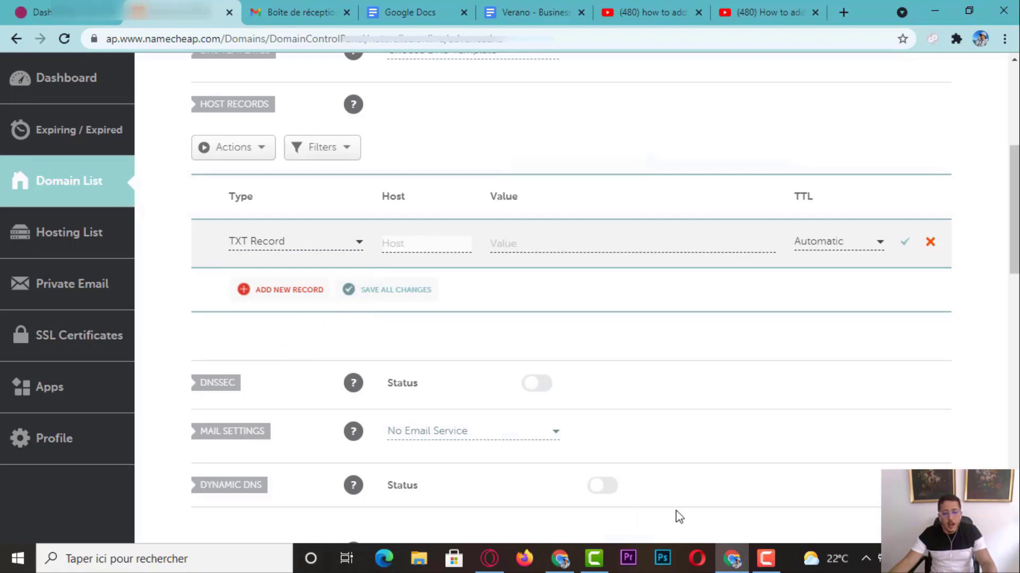
left_click(490, 558)
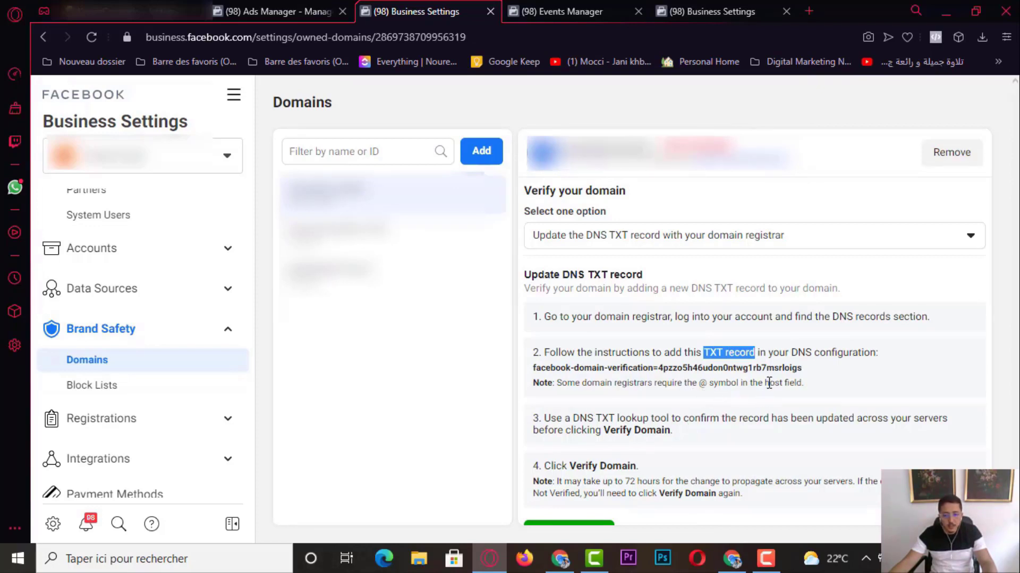
double_click(771, 383)
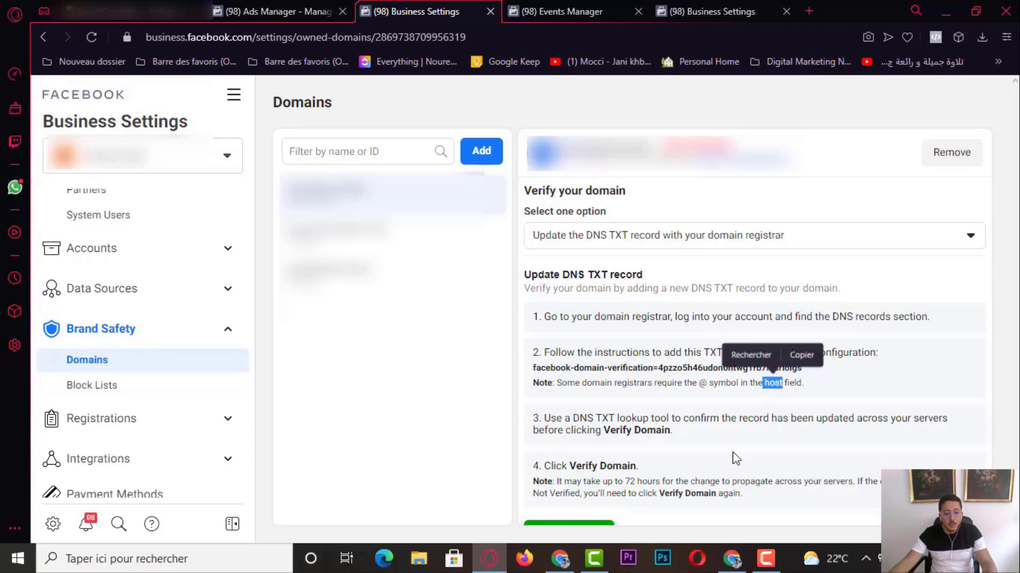
left_click(732, 560)
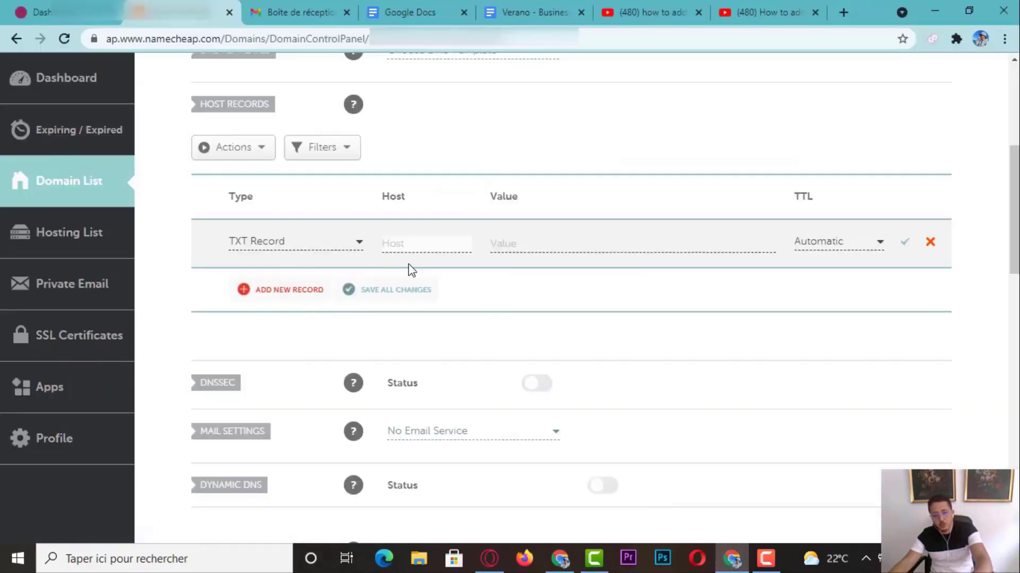
type("@")
left_click(537, 247)
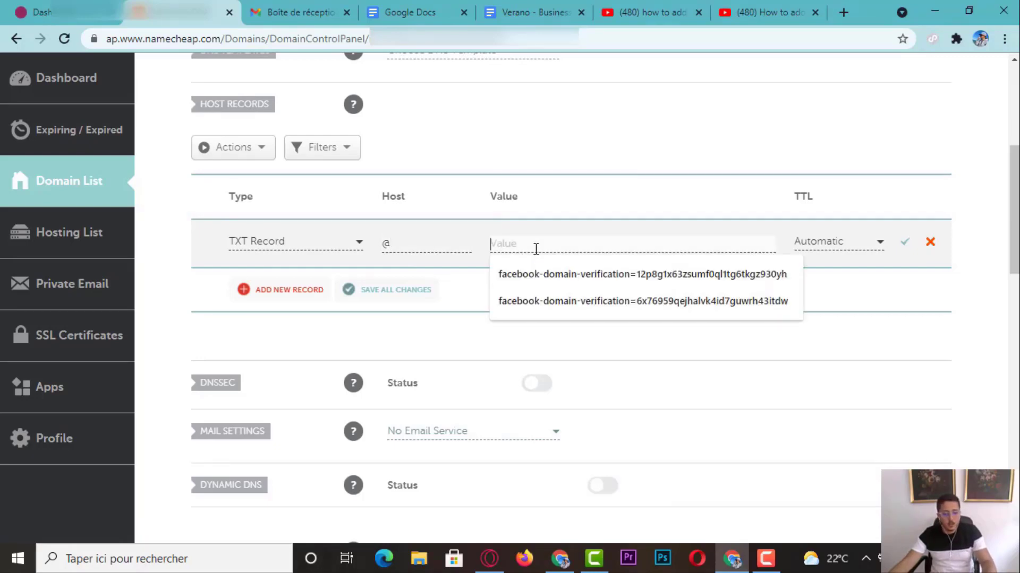
key("ctrl+v")
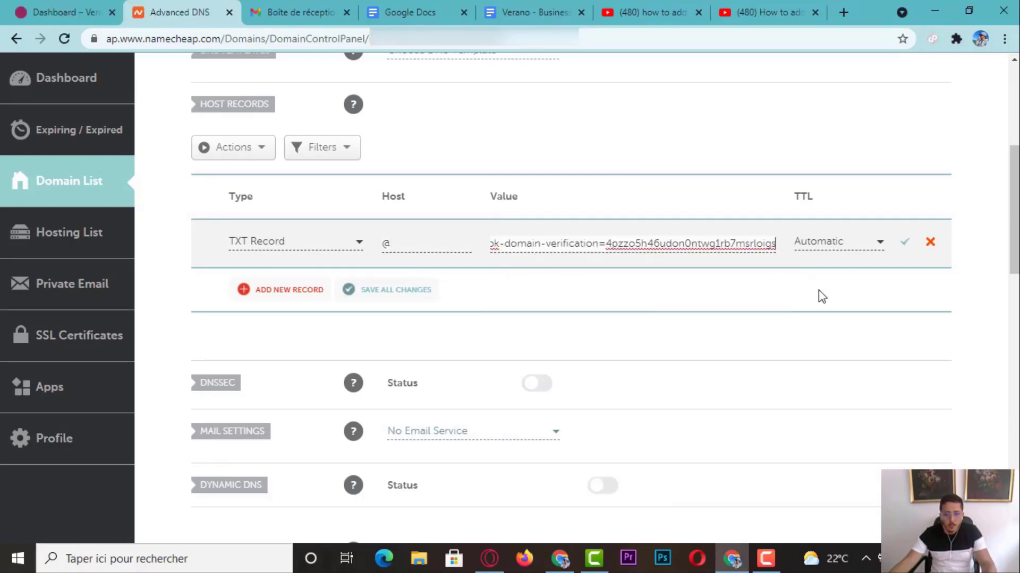
left_click(904, 245)
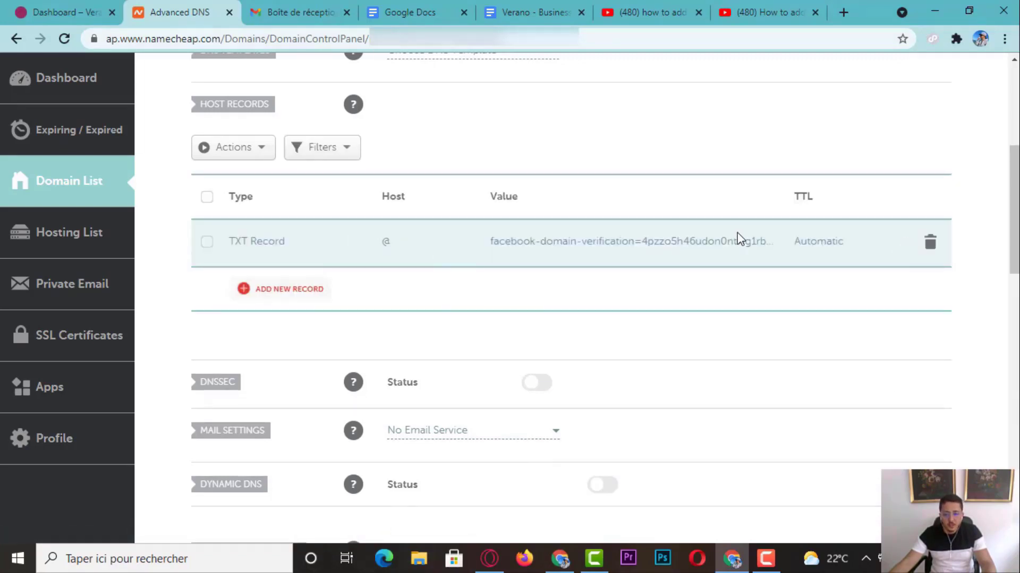
Return to the domain in Facebook Business Settings, run its verification with the DNS TXT record method and close the confirmation dialog
left_click(481, 560)
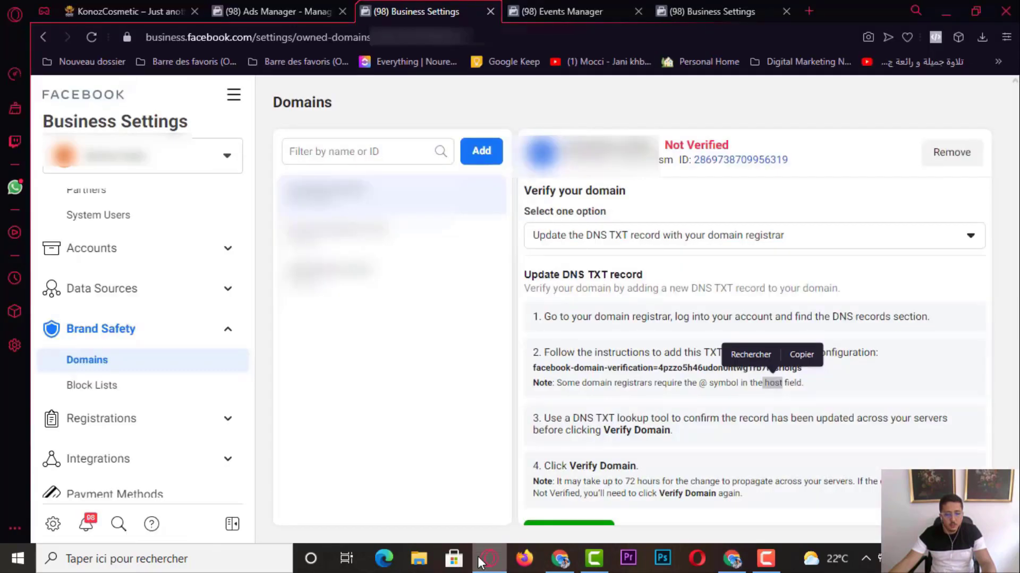
left_click(999, 431)
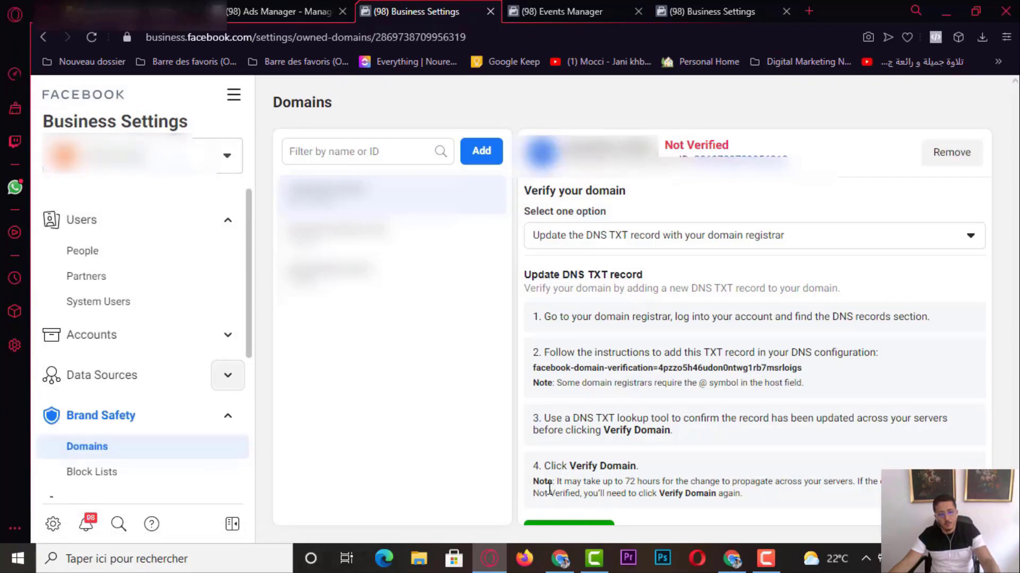
left_click(688, 237)
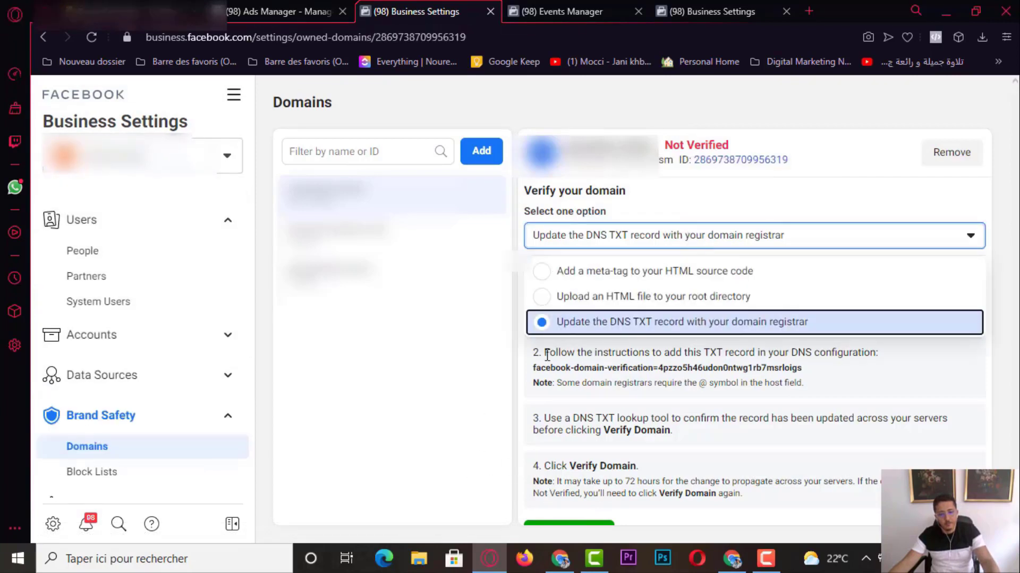
left_click(481, 359)
scroll(483, 359, "down", 1)
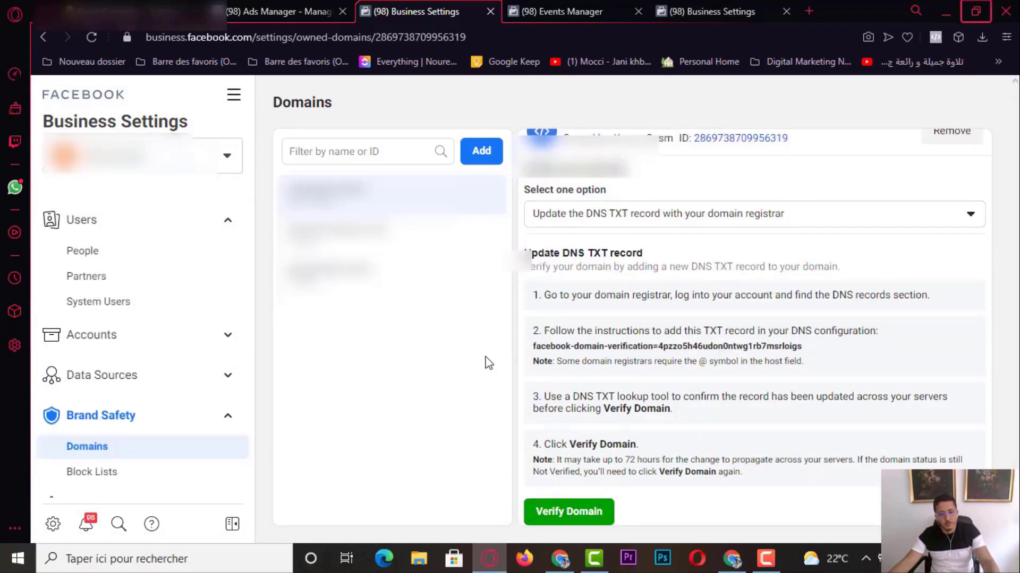
left_click(546, 517)
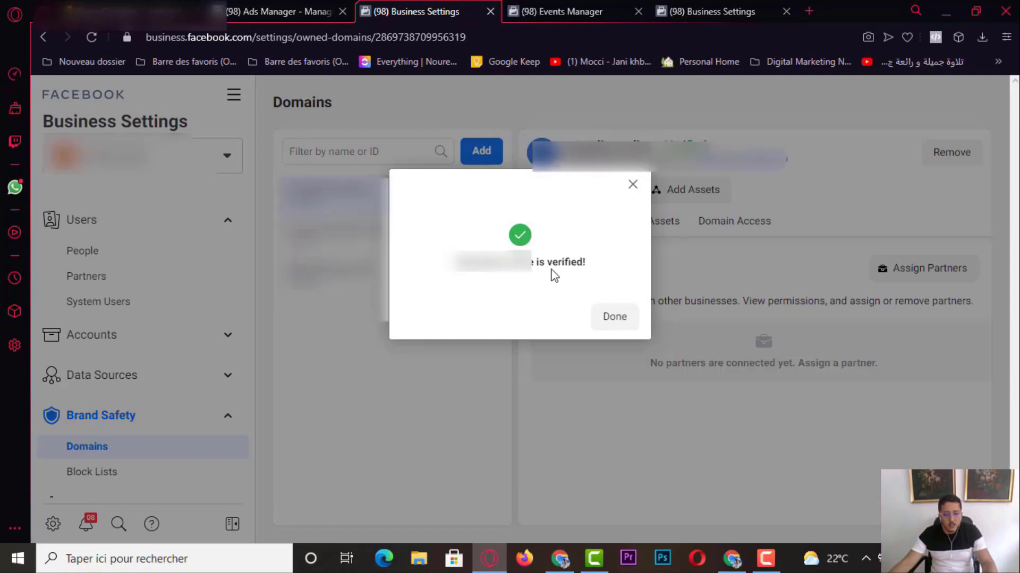
left_click(628, 189)
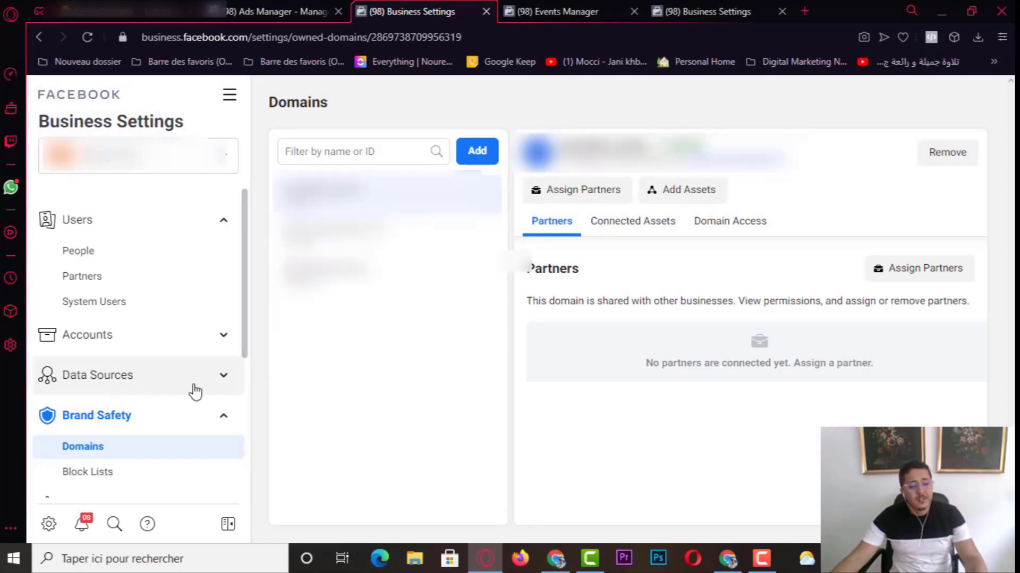
Start adding a new pixel in the Pixels section of Data Sources and replace the suggested text with the pixel's name
left_click(219, 381)
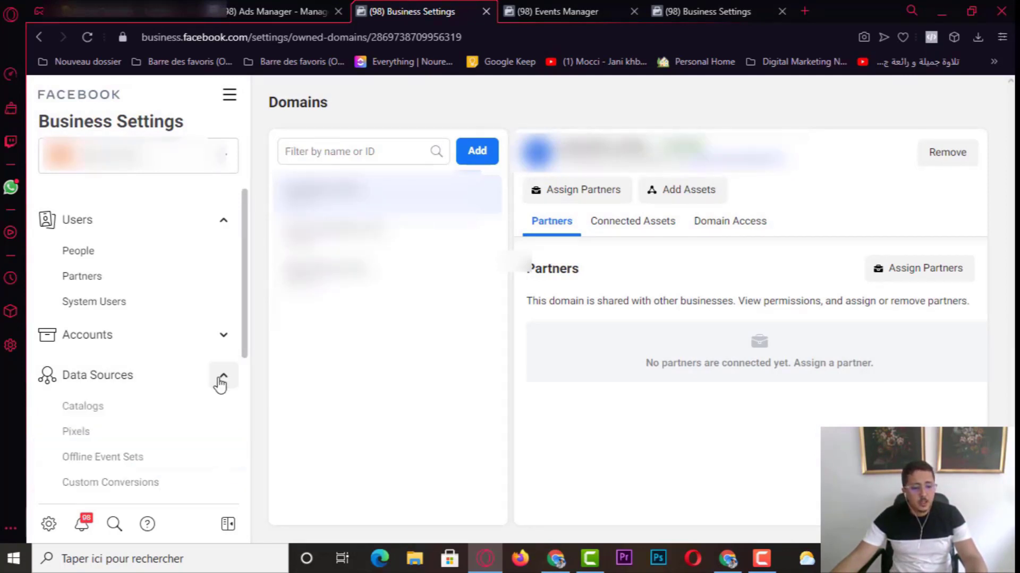
scroll(213, 386, "down", 3)
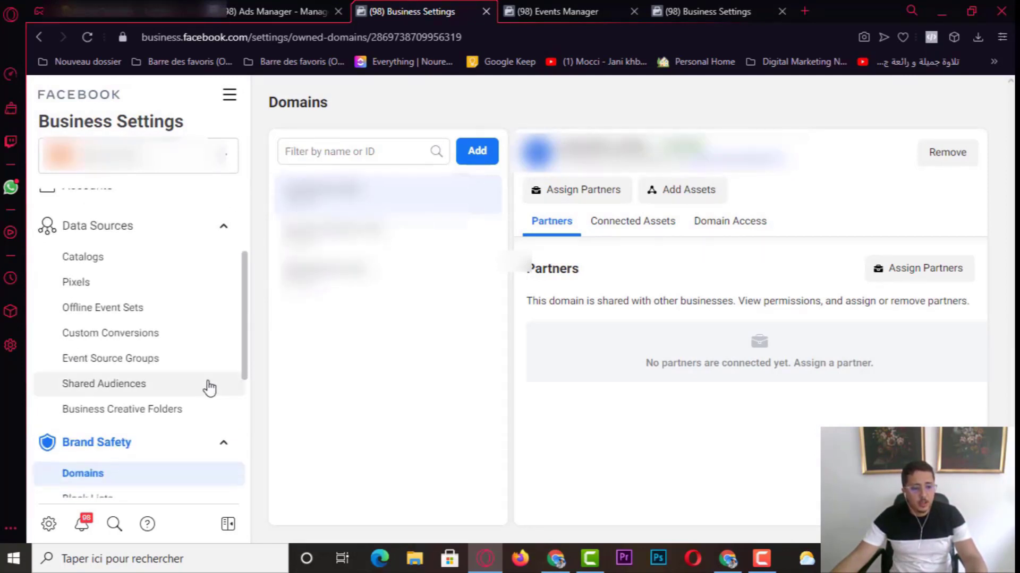
left_click(82, 283)
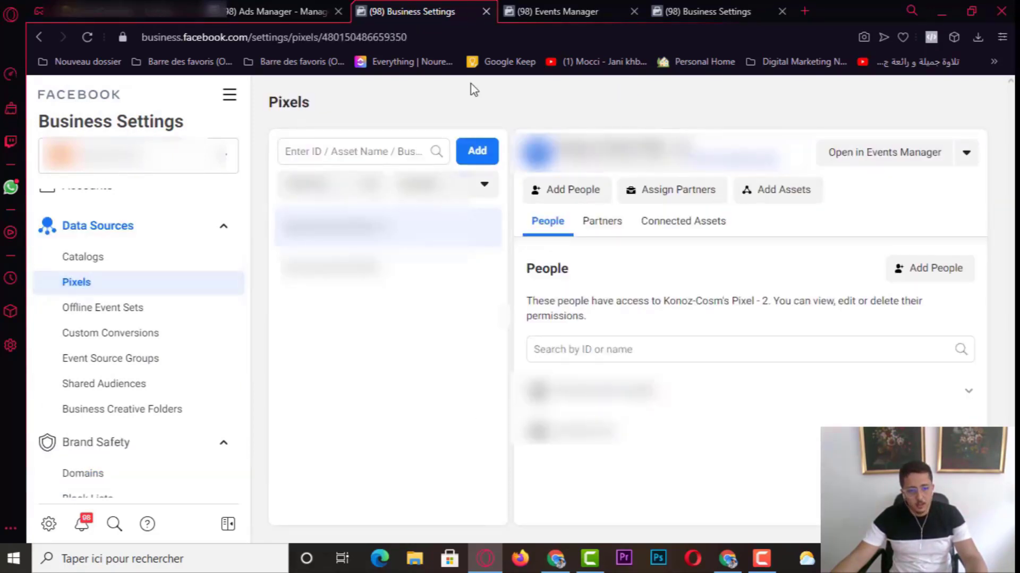
left_click(478, 153)
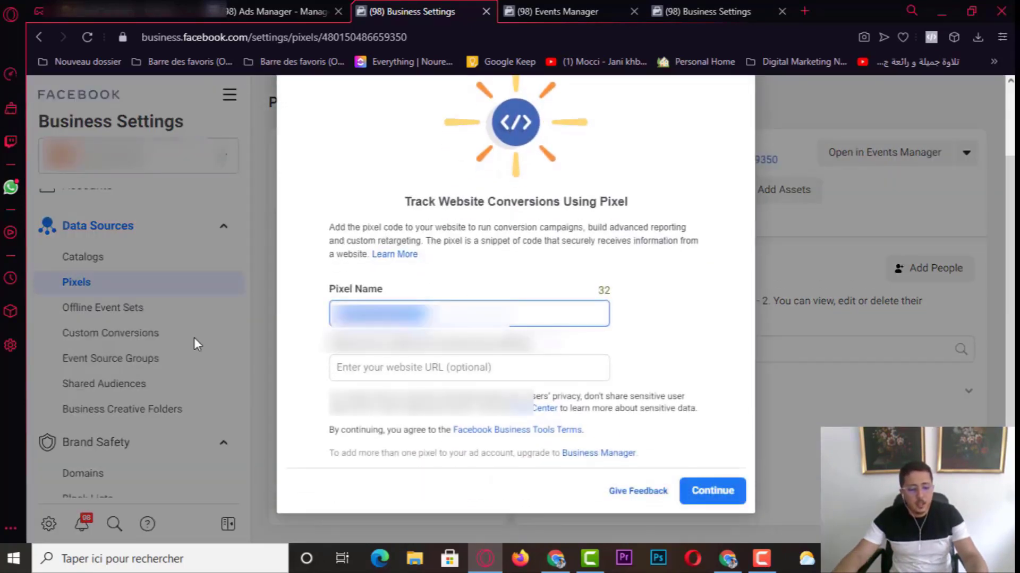
type("P")
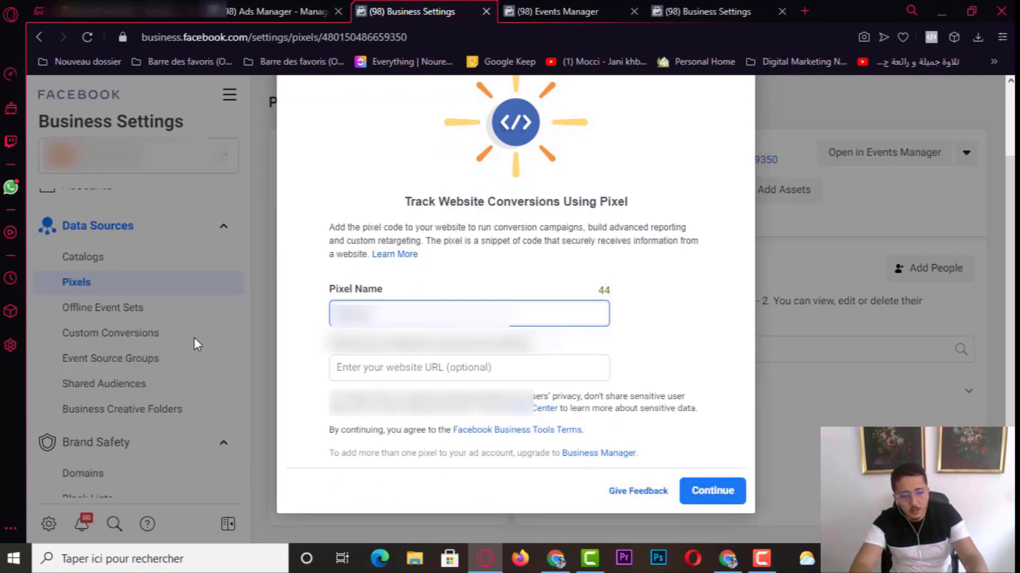
key("BackSpace")
key("BackSpace")
key("BackSpace")
type("e")
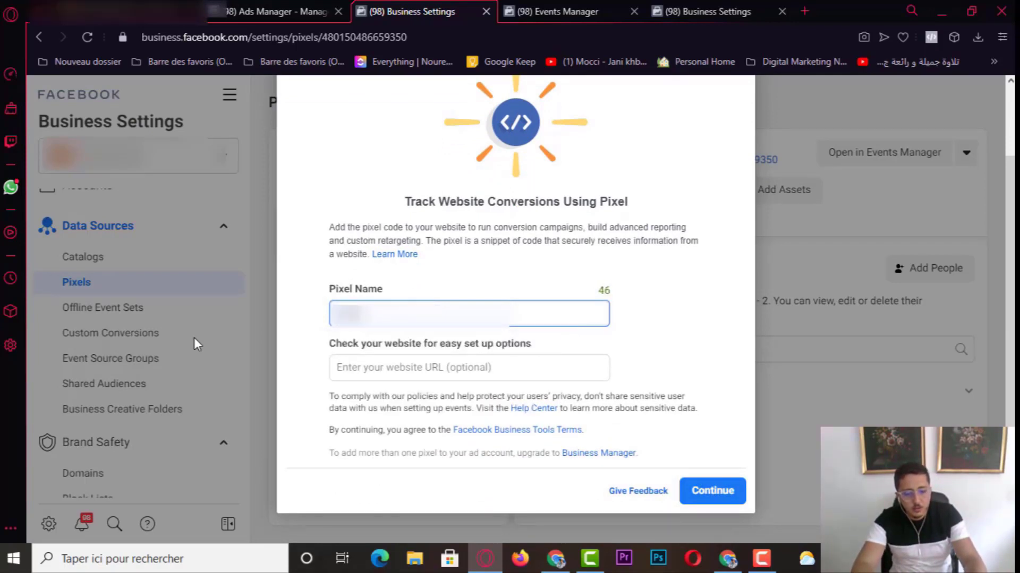
type("ixel")
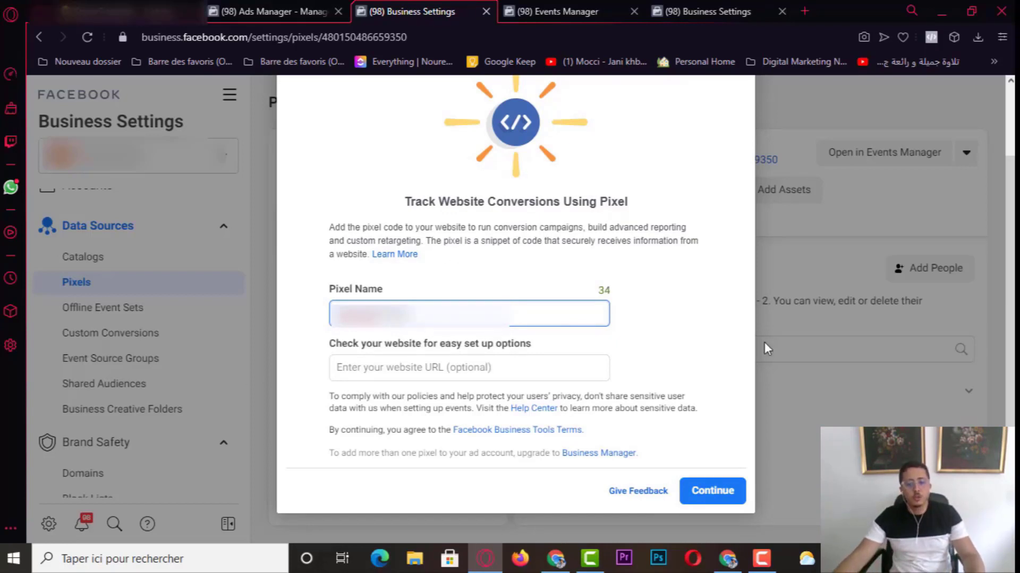
Open the store's website in a new Chrome tab, enter its address as the new pixel's website URL in Facebook and create the pixel
left_click(727, 557)
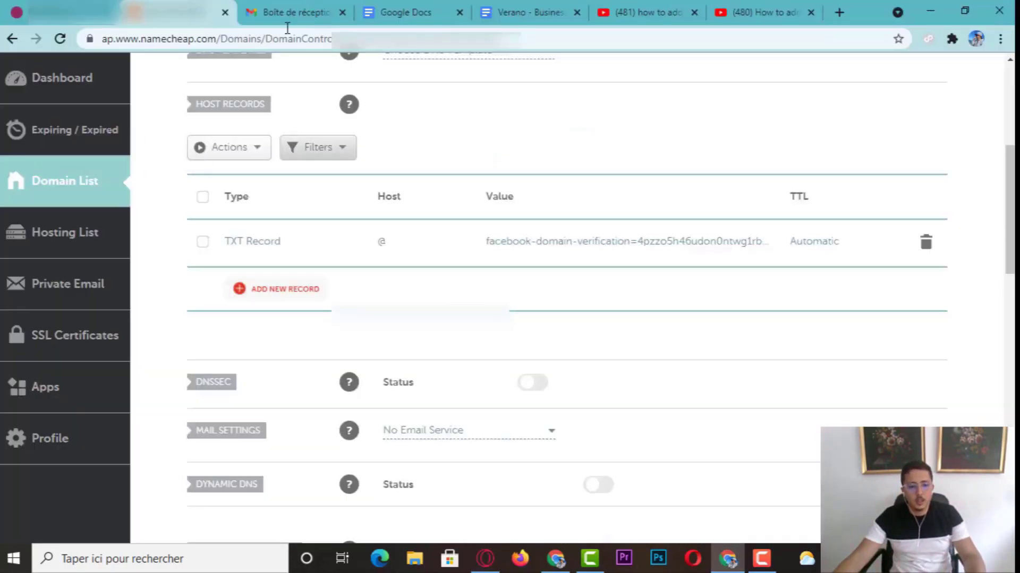
left_click(30, 5)
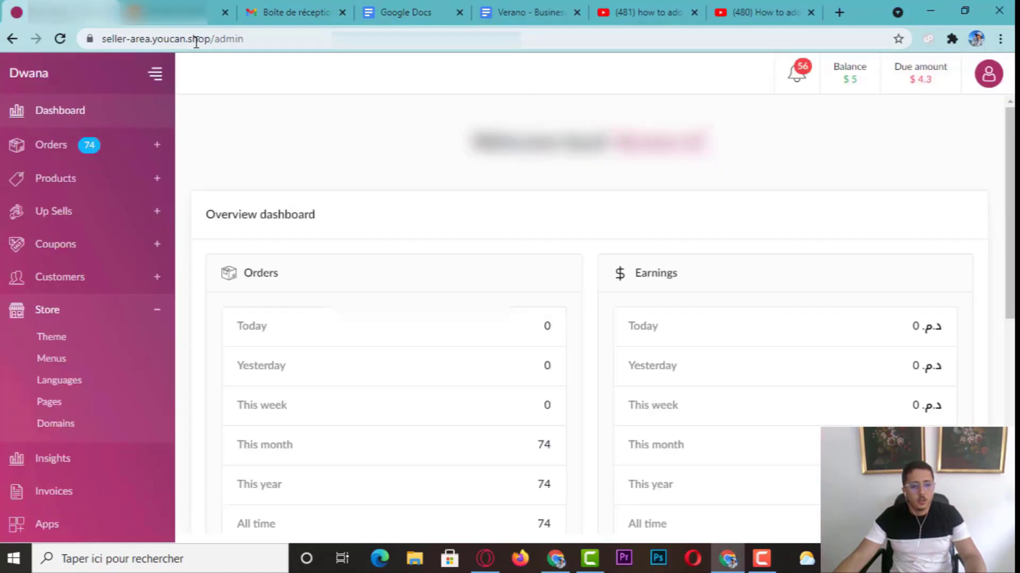
left_click(840, 11)
type("s")
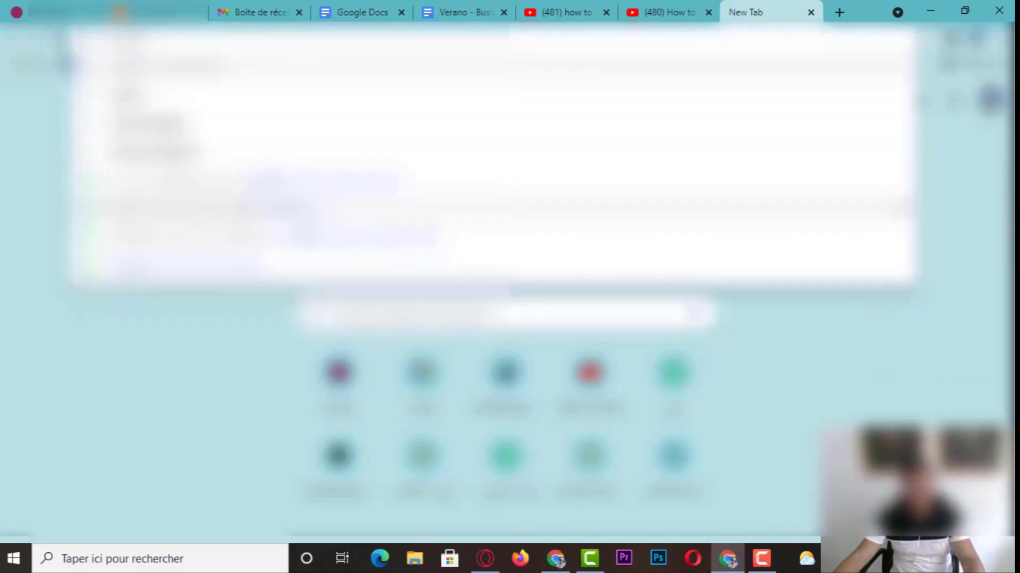
key("Return")
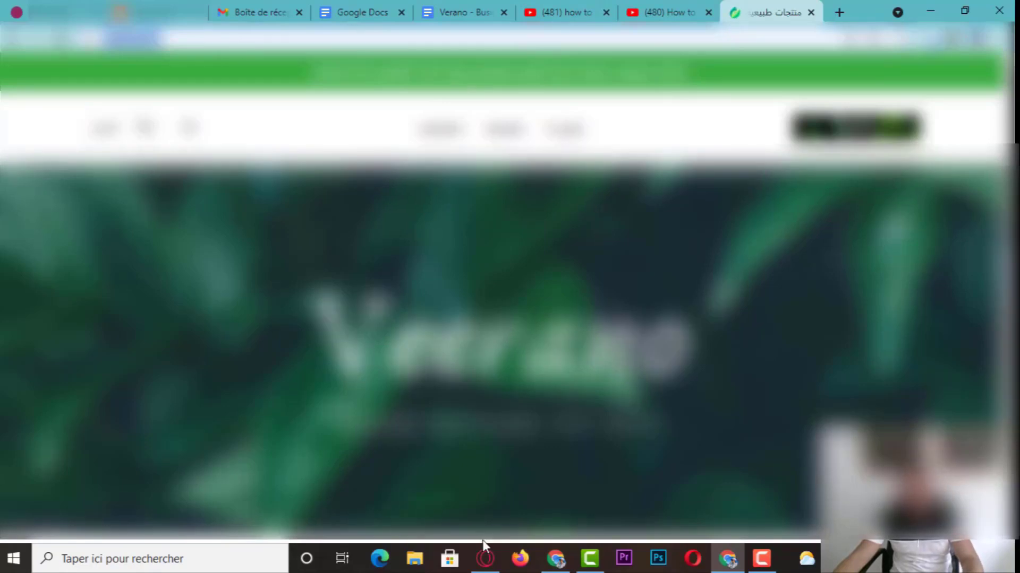
left_click(484, 558)
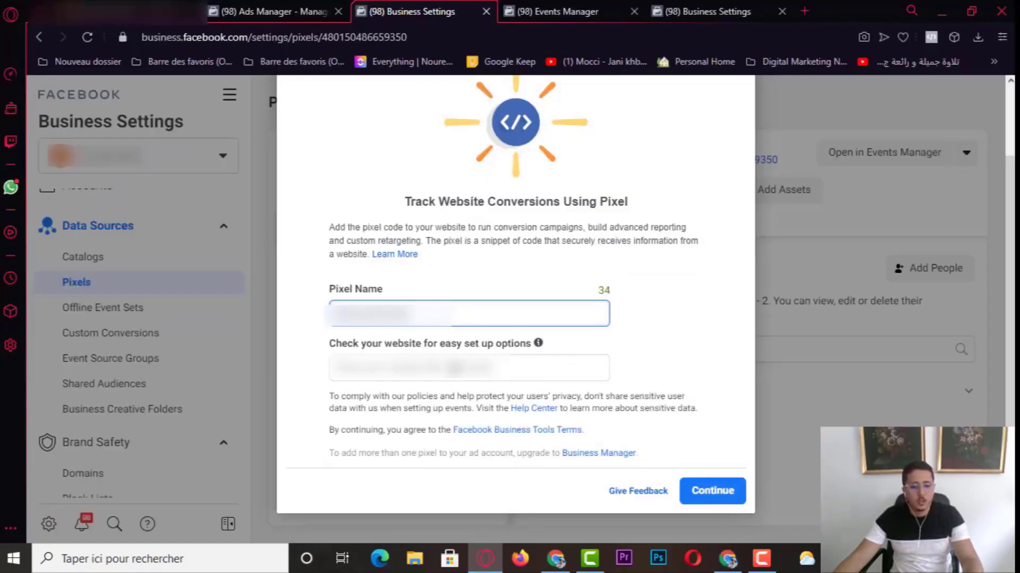
left_click(469, 367)
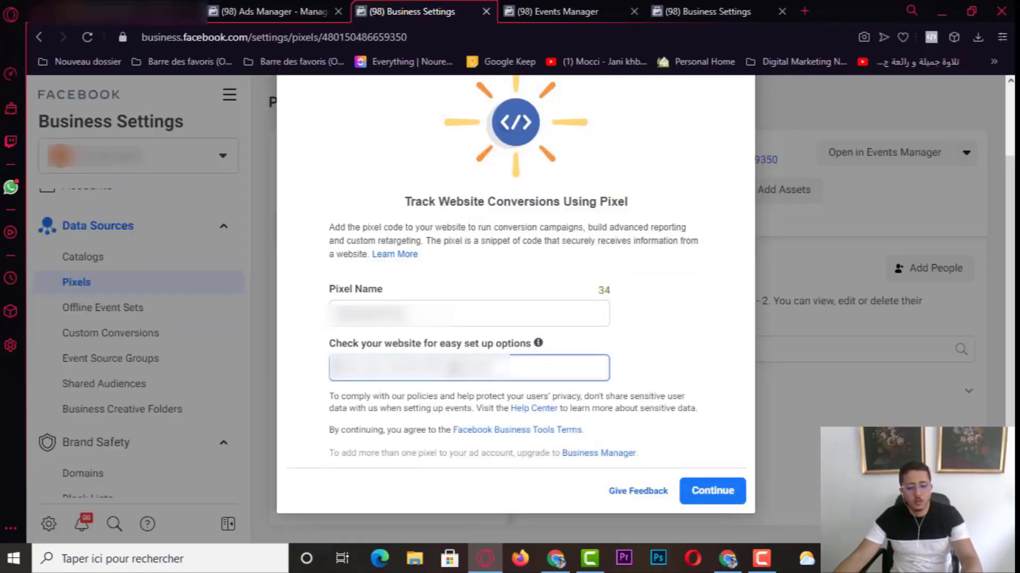
left_click(713, 498)
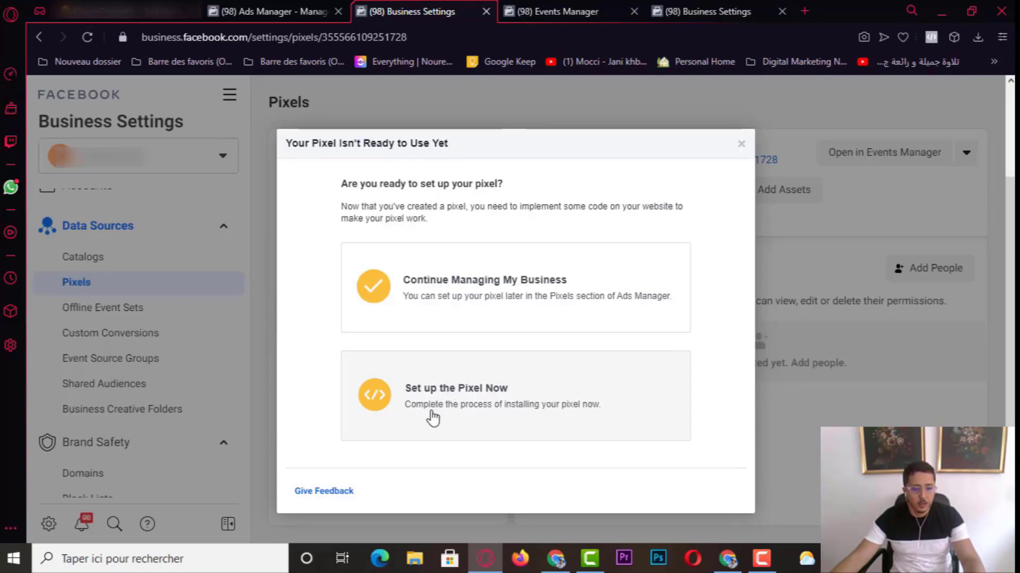
Start setting up the new pixel through a partner integration, review the list of available partners and close the partner selection
left_click(451, 404)
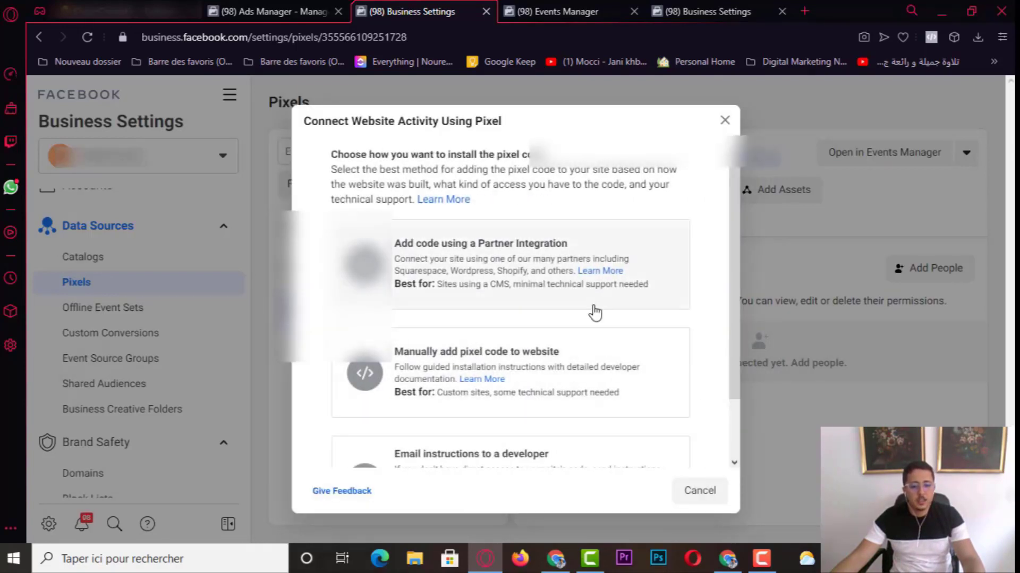
left_click(467, 274)
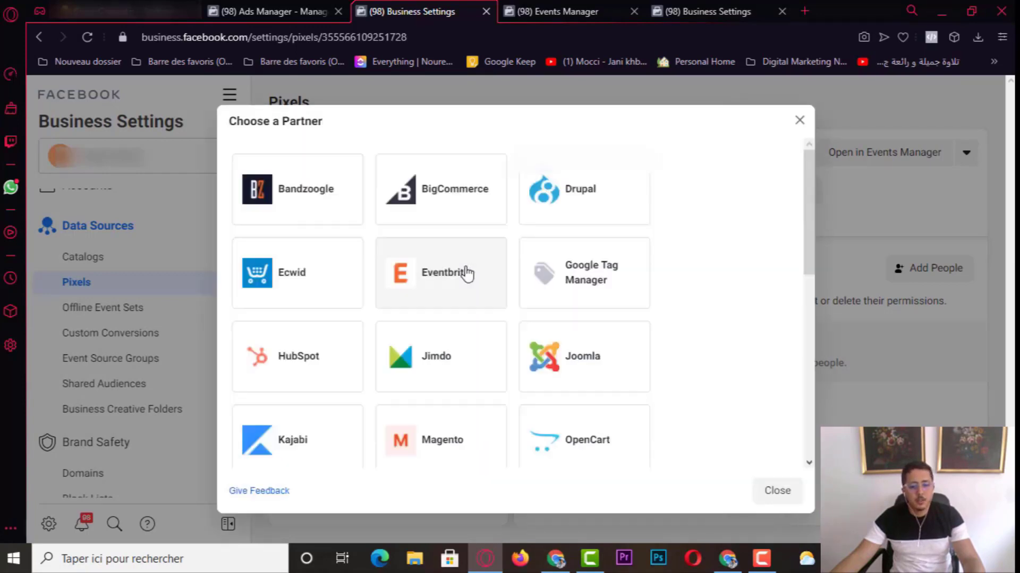
scroll(600, 345, "down", 2)
scroll(598, 346, "down", 6)
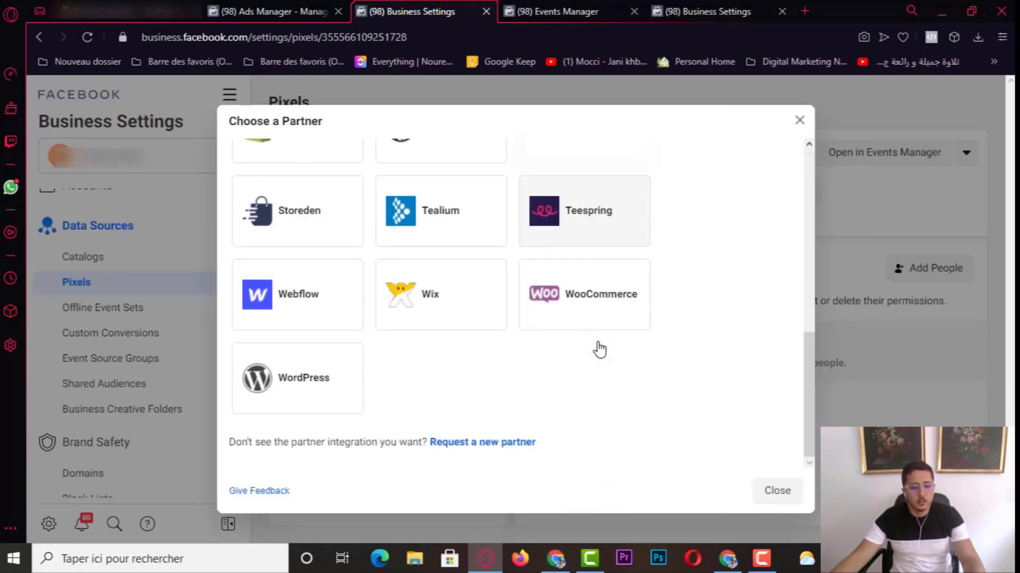
scroll(597, 345, "up", 6)
scroll(596, 348, "up", 1)
scroll(610, 350, "down", 6)
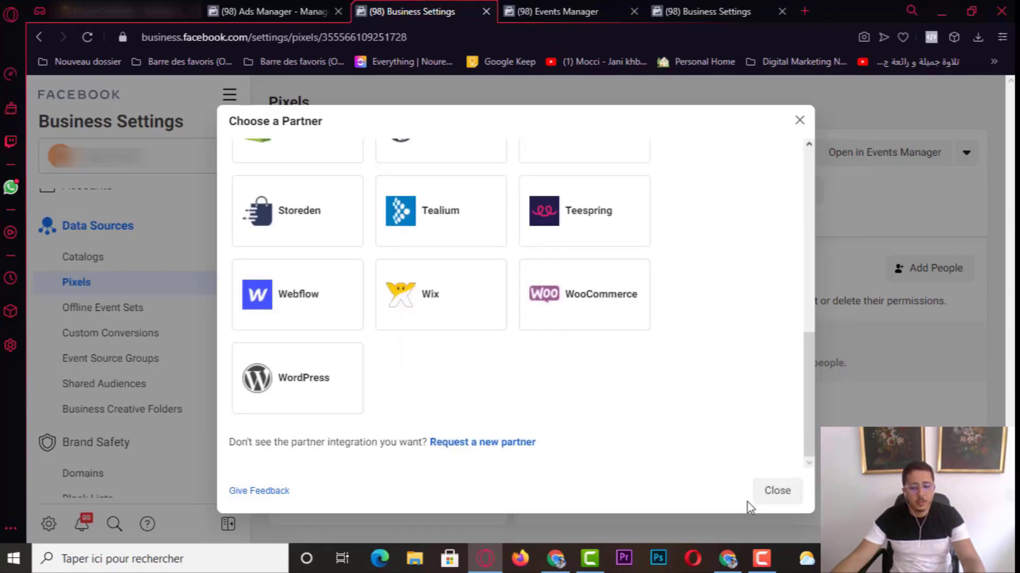
left_click(776, 491)
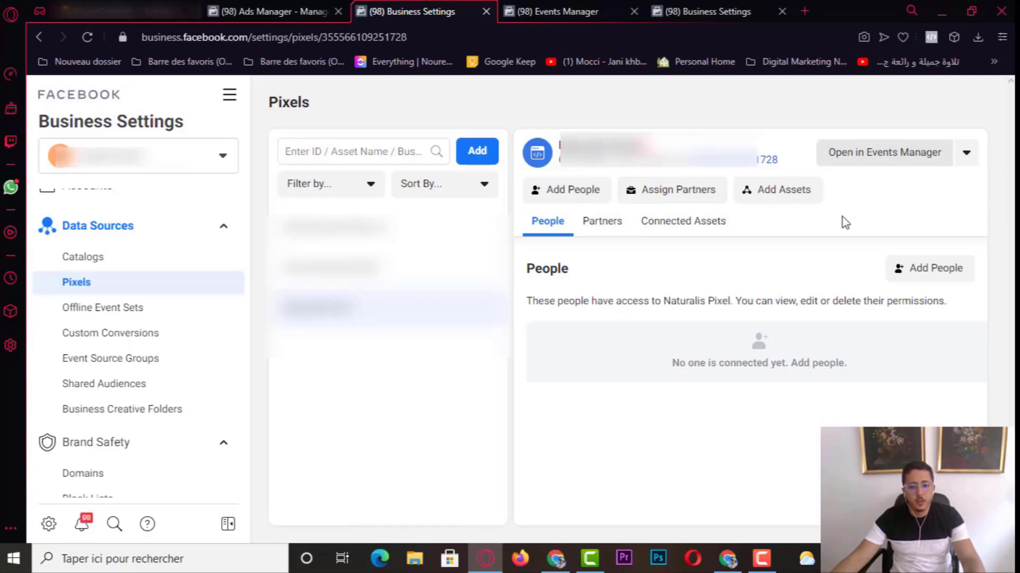
left_click(765, 196)
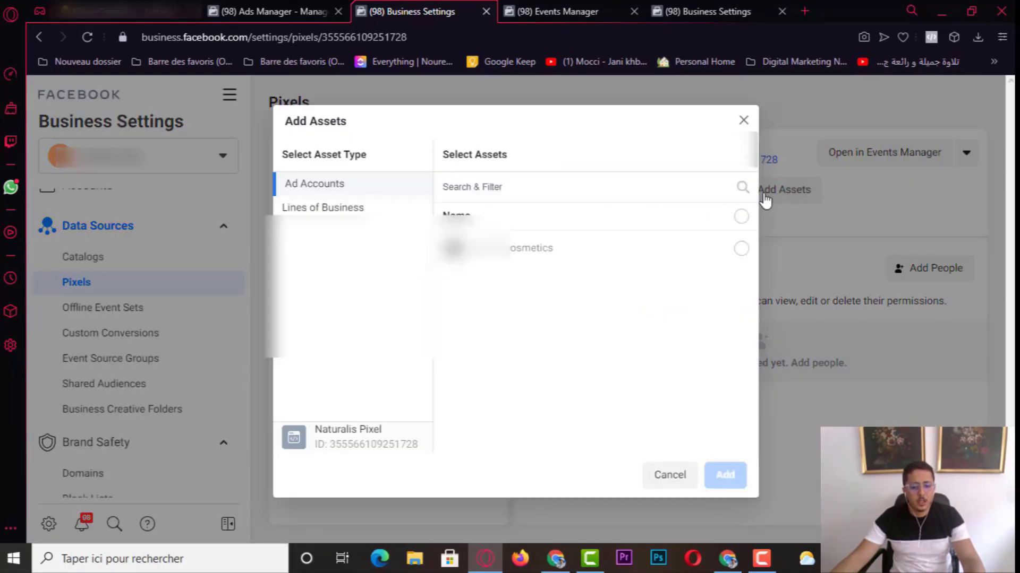
left_click(741, 250)
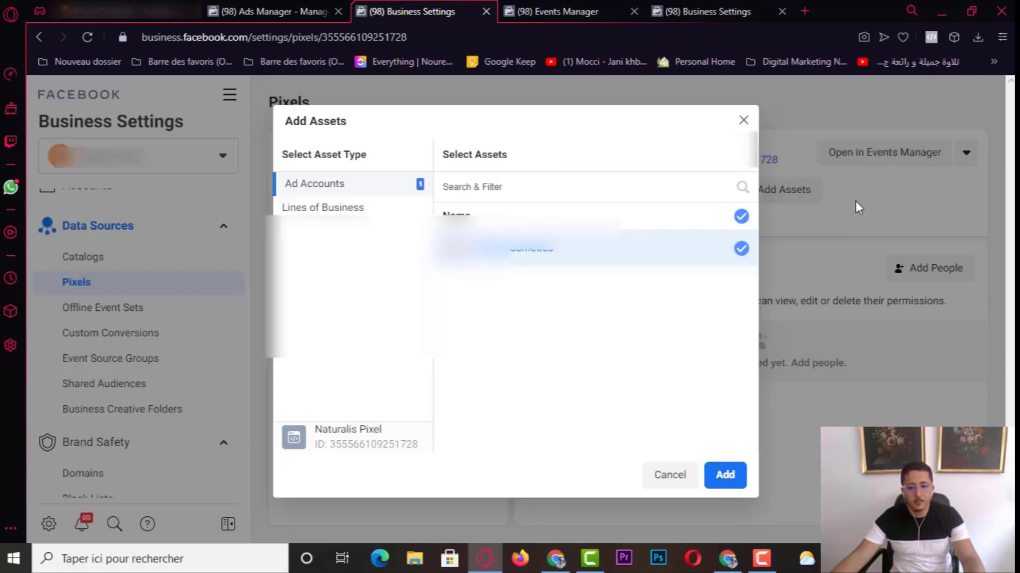
left_click(743, 120)
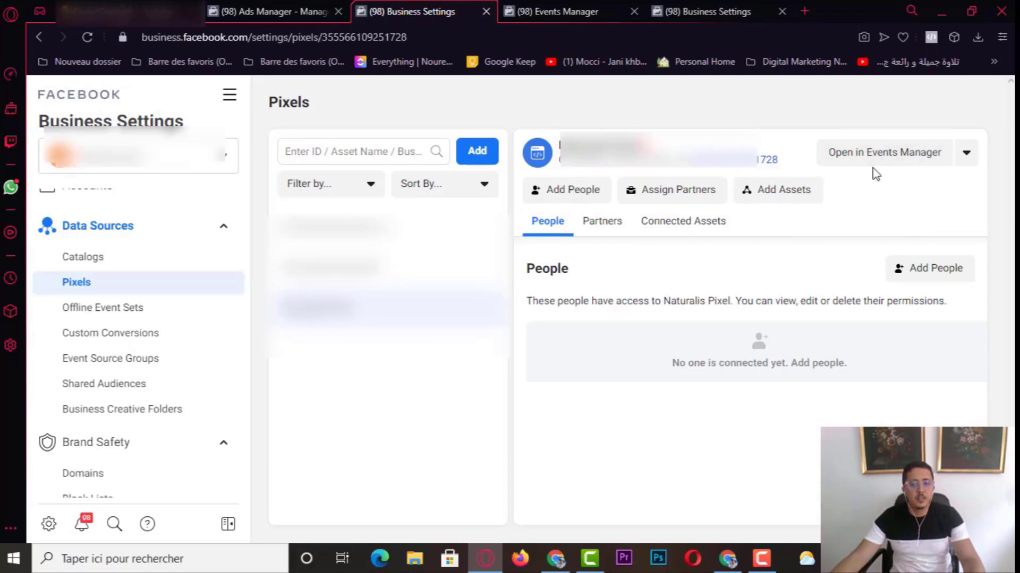
Continue the pixel's setup in Events Manager with the Facebook Pixel connection method, choose manual code installation and copy the base code
left_click(883, 160)
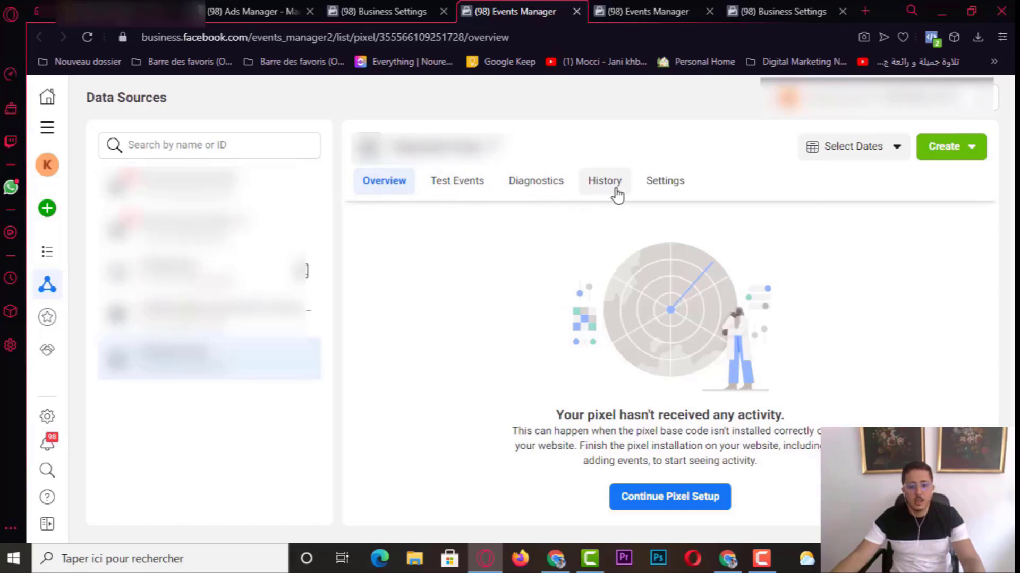
left_click(649, 501)
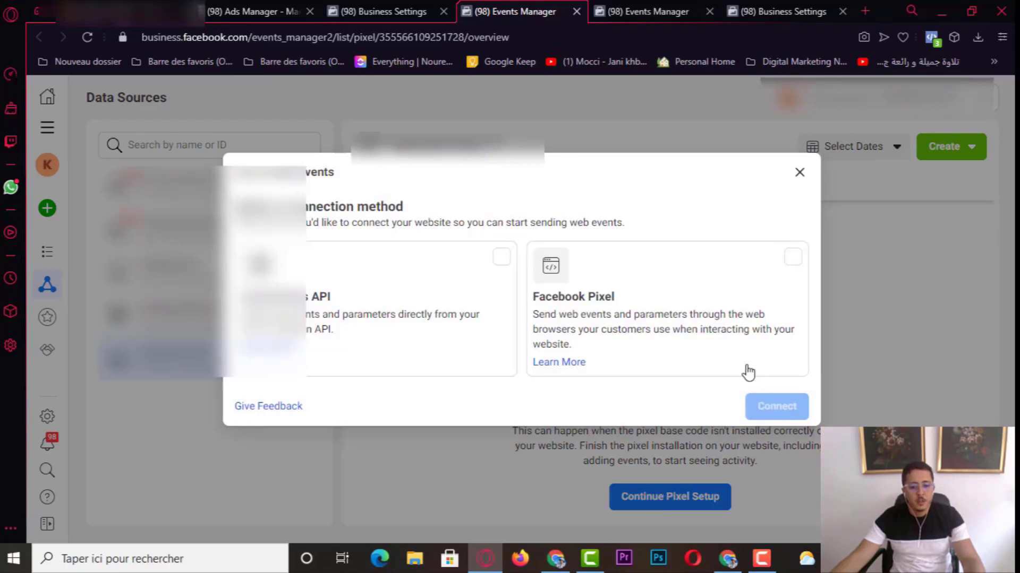
left_click(791, 261)
left_click(785, 405)
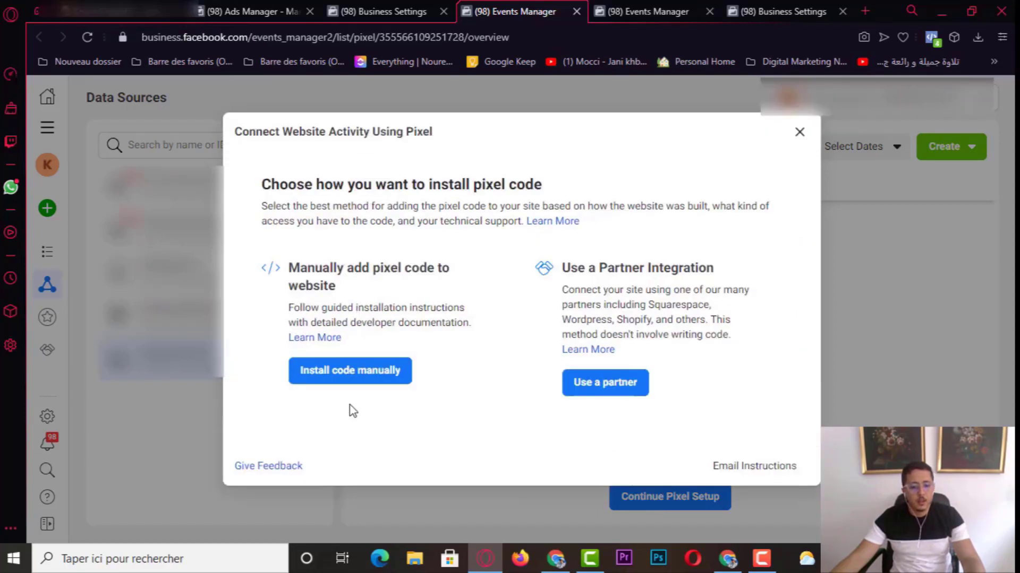
left_click(327, 382)
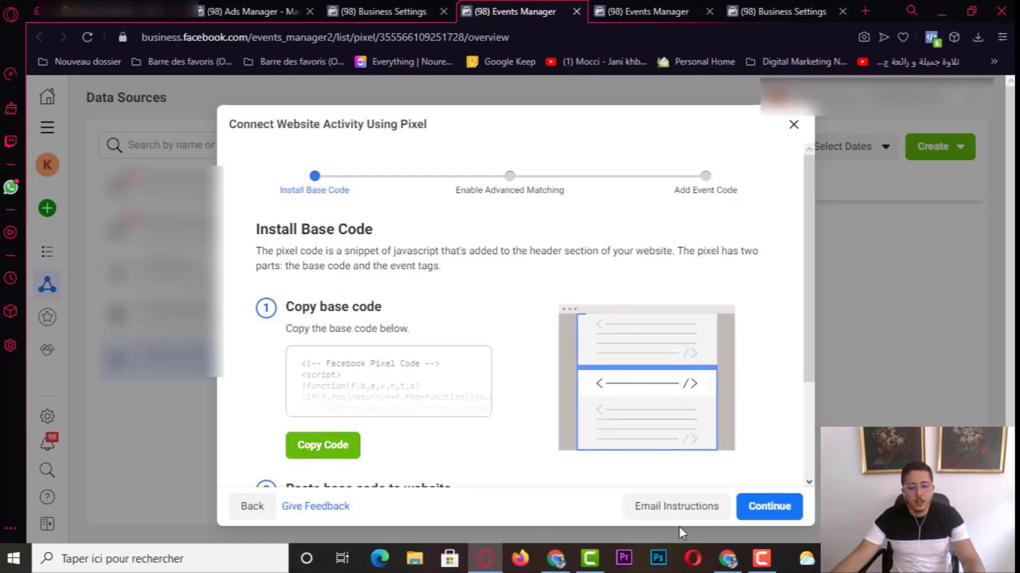
scroll(664, 406, "down", 3)
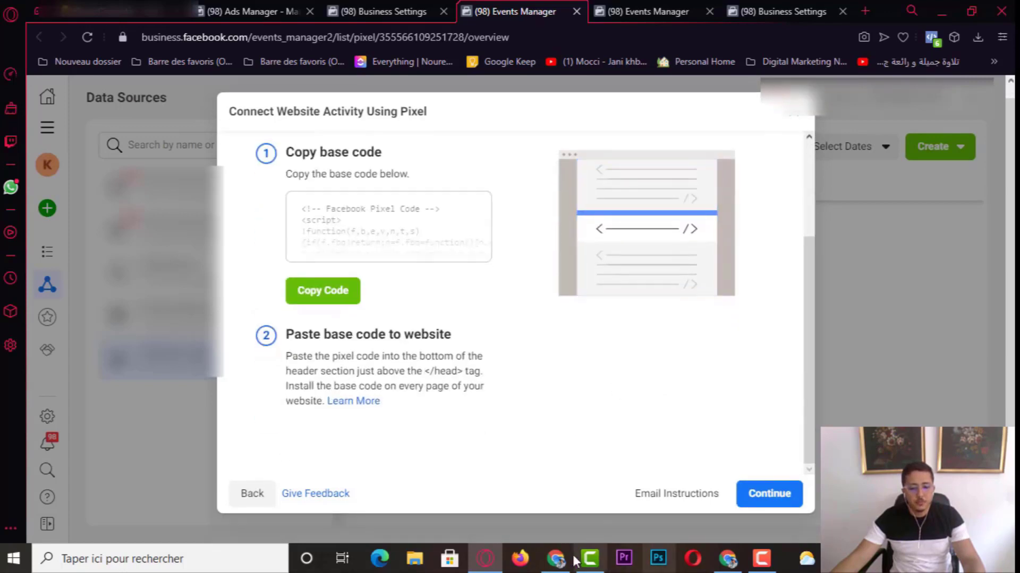
Switch to the YouCan seller area in Chrome and open the Facebook pixel settings within the store's Online settings
left_click(727, 559)
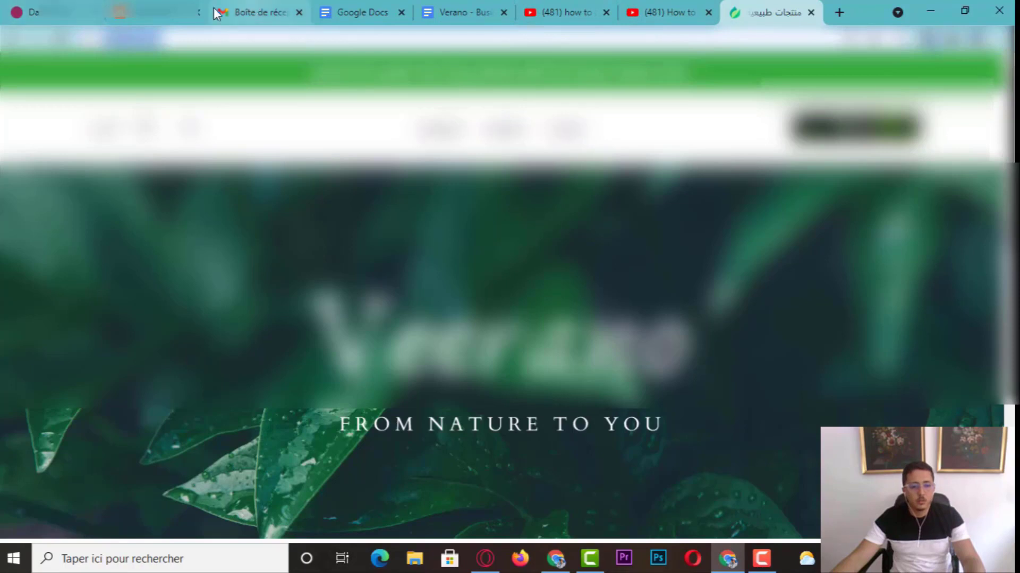
left_click(29, 11)
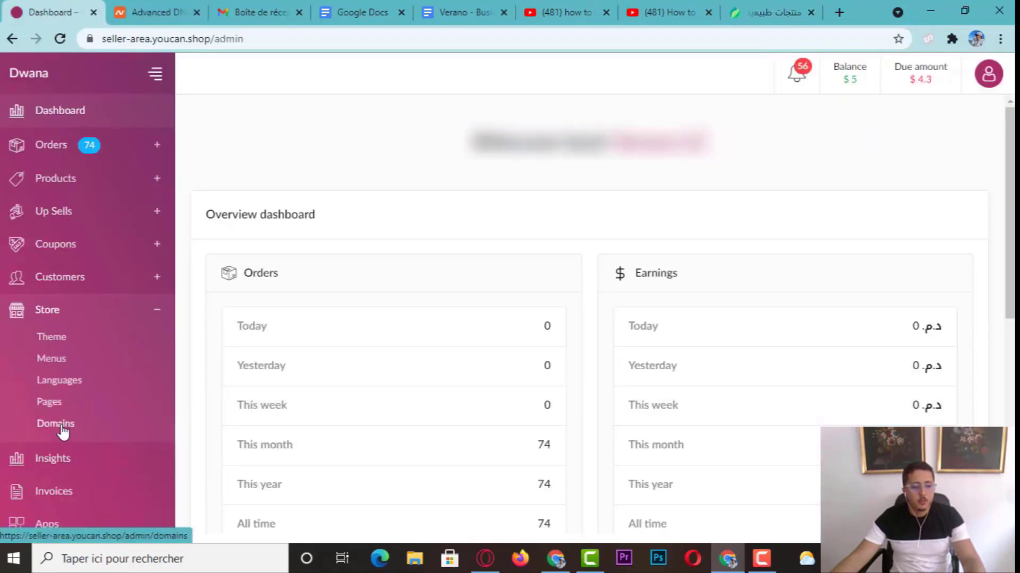
left_click(65, 318)
left_click(65, 318)
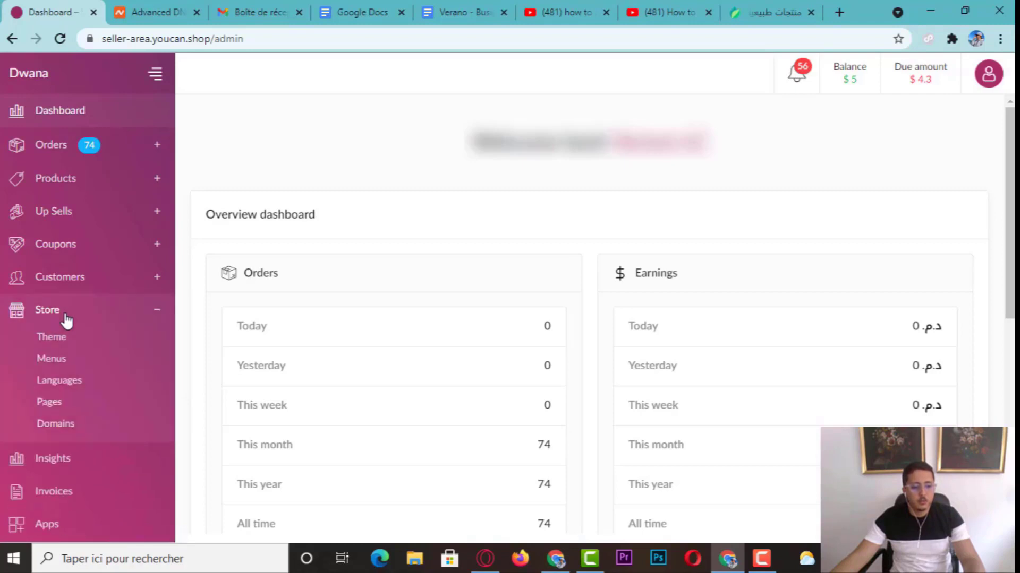
left_click(65, 317)
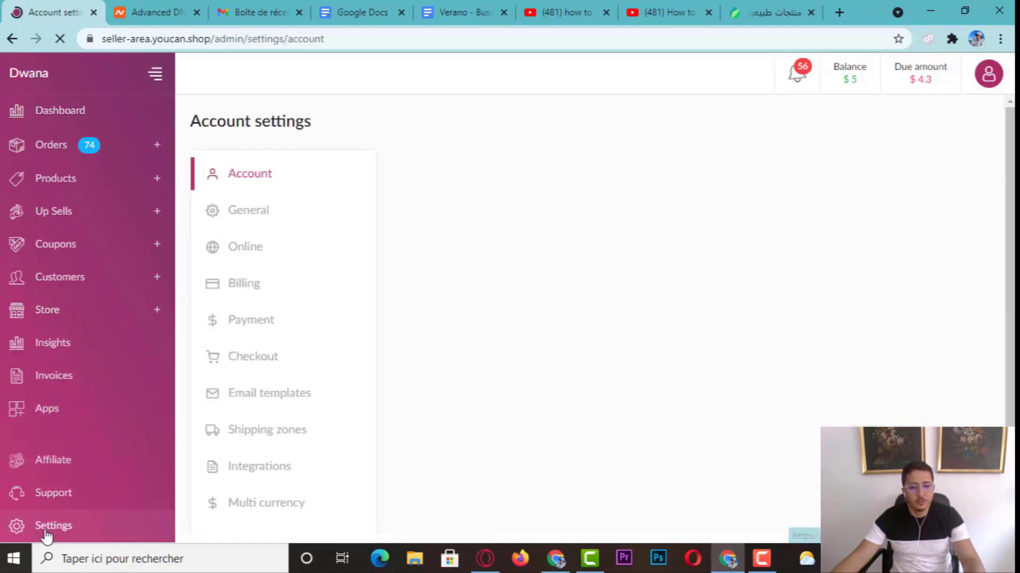
left_click(245, 247)
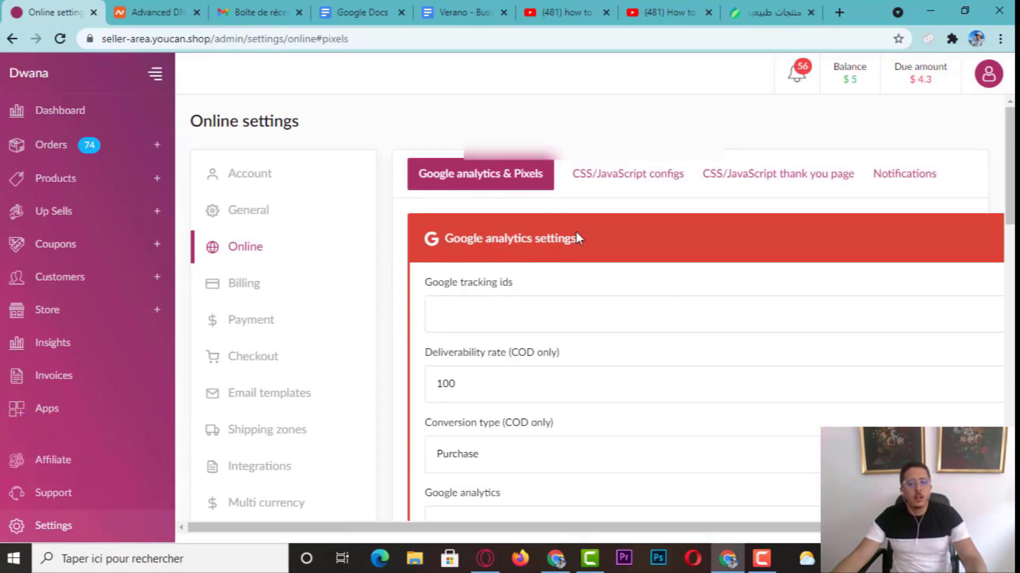
scroll(666, 347, "down", 2)
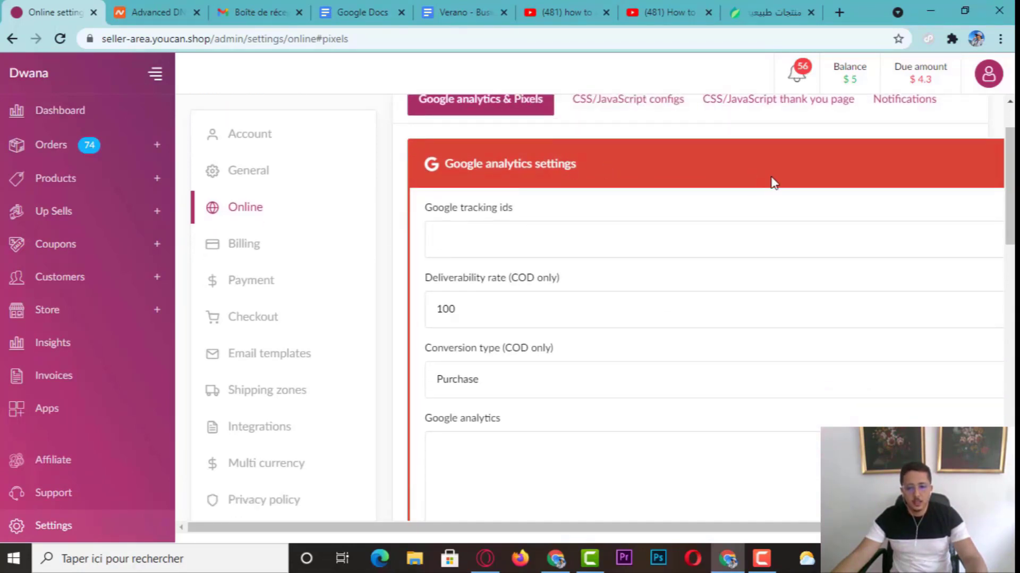
scroll(664, 249, "down", 2)
scroll(665, 249, "down", 10)
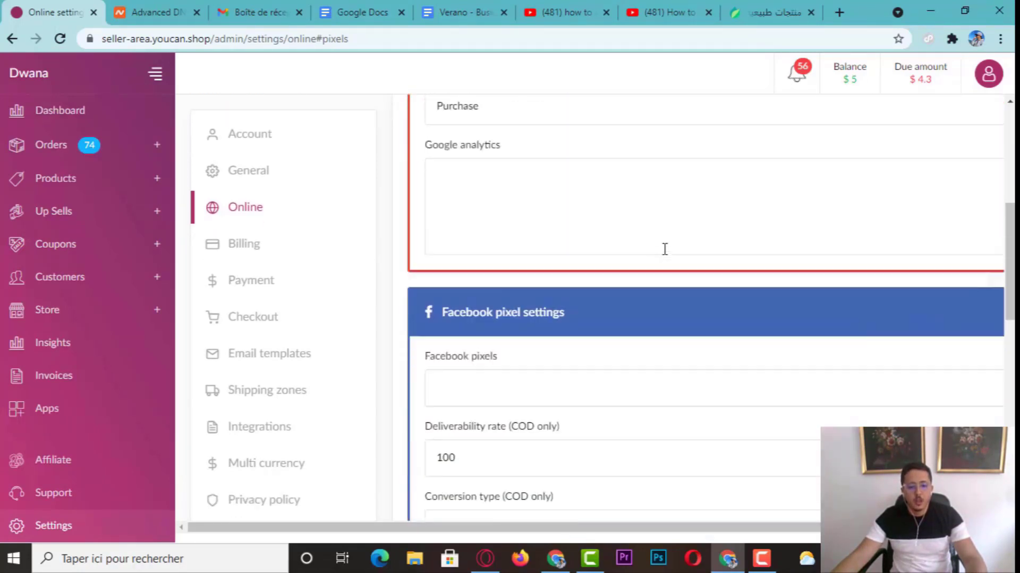
scroll(494, 302, "up", 4)
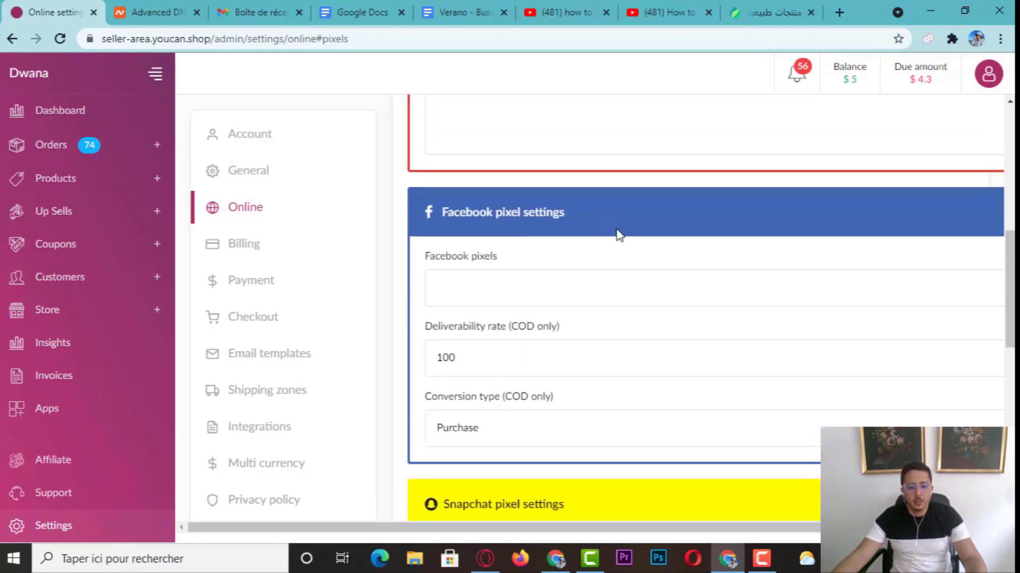
Paste the copied base code into the Facebook pixels field, reduce it to the pixel ID alone and save the Facebook pixel settings
left_click(515, 299)
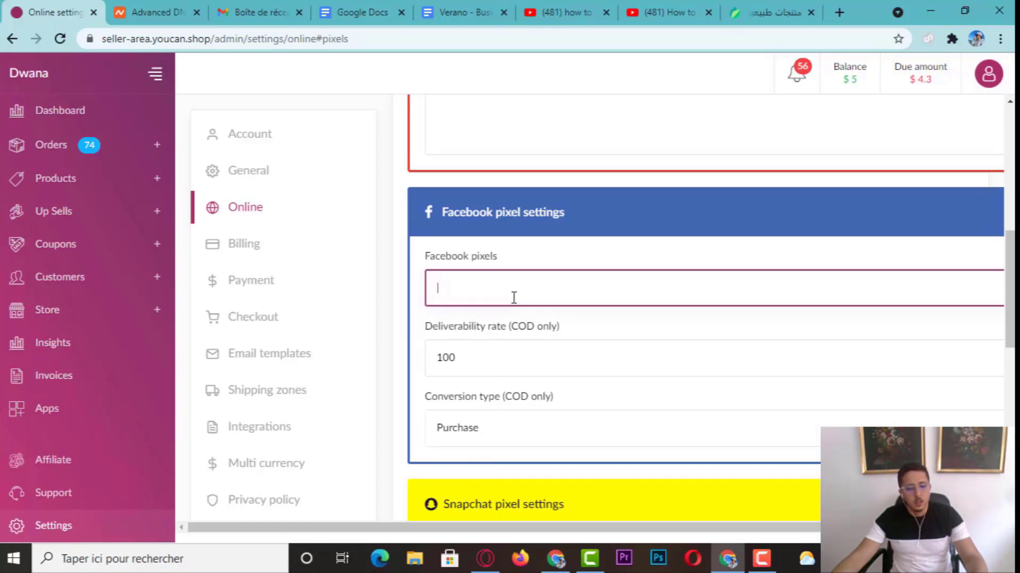
key("ctrl+v")
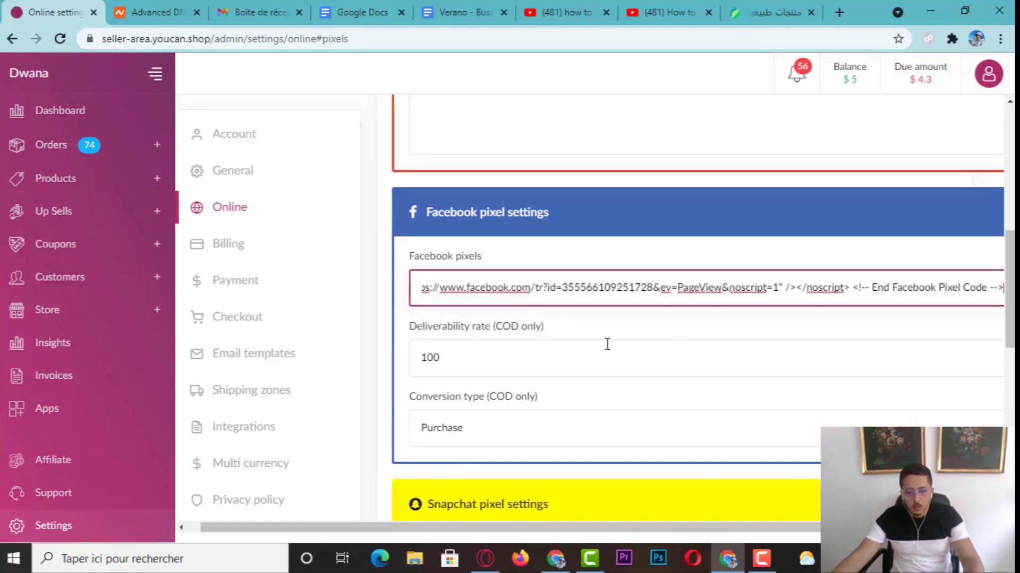
left_click_drag(561, 288, 654, 282)
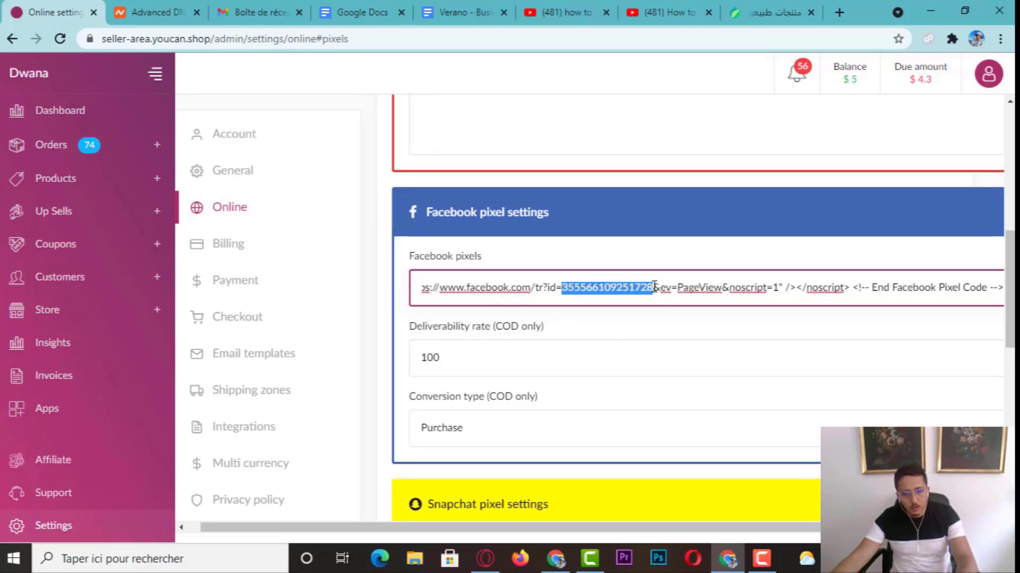
key("ctrl+x")
key("ctrl+a")
key("BackSpace")
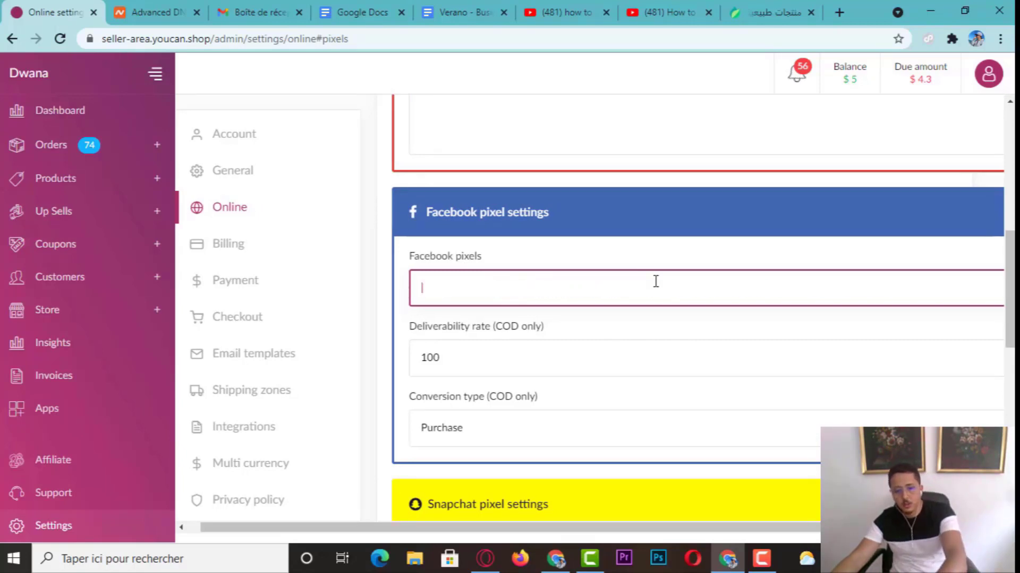
key("ctrl+v")
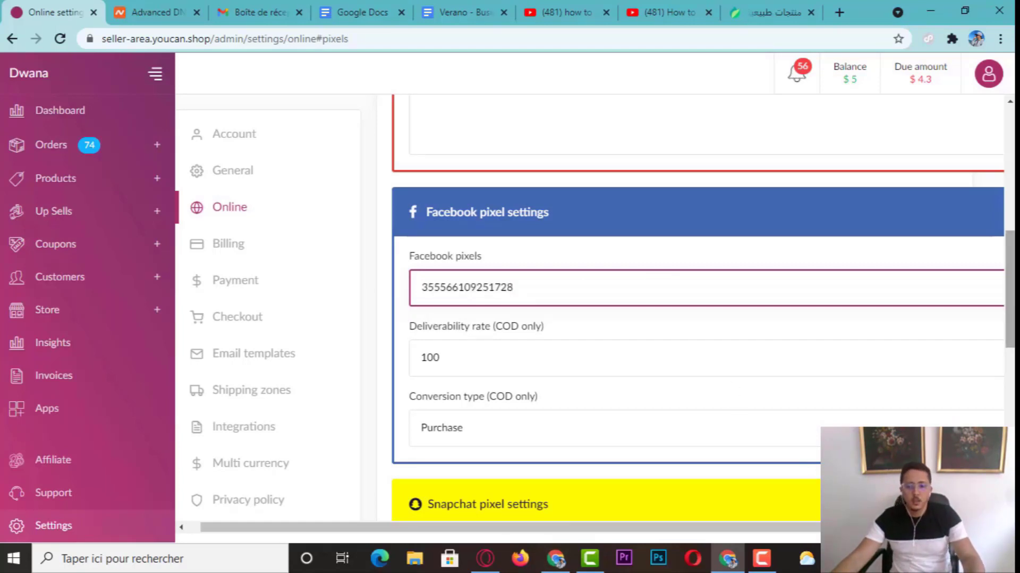
scroll(972, 337, "down", 2)
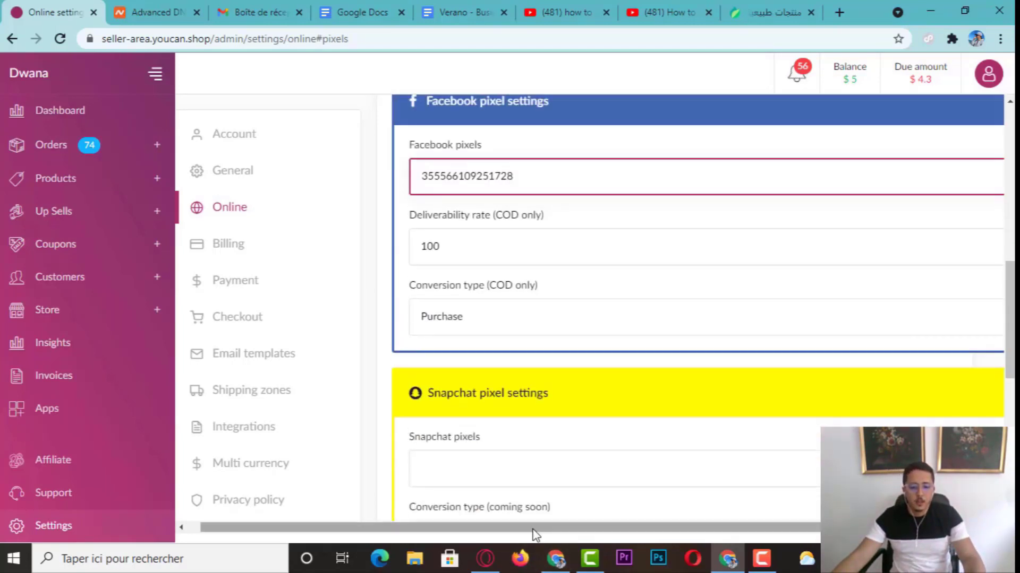
left_click_drag(535, 529, 647, 530)
scroll(852, 352, "up", 3)
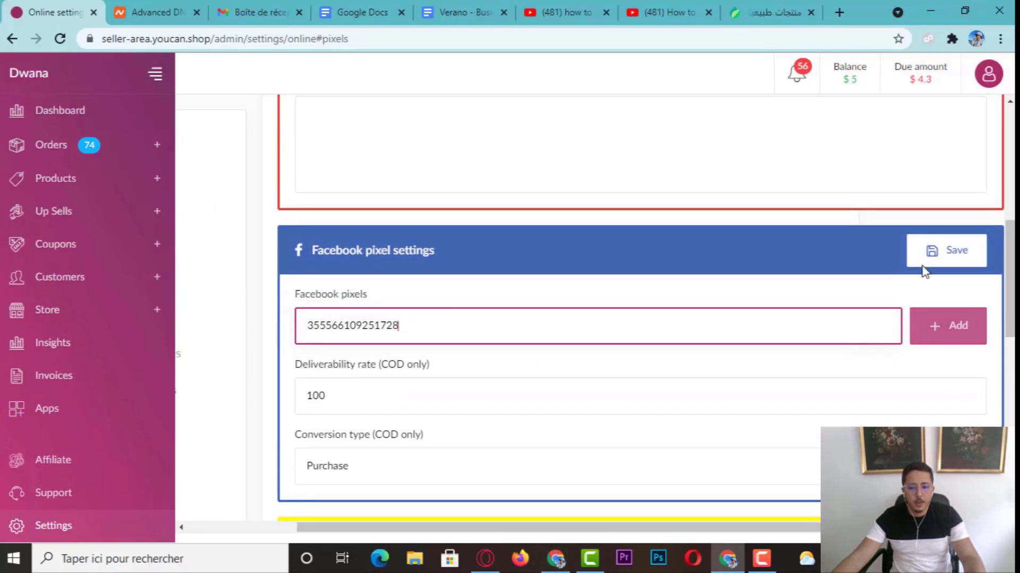
left_click(949, 255)
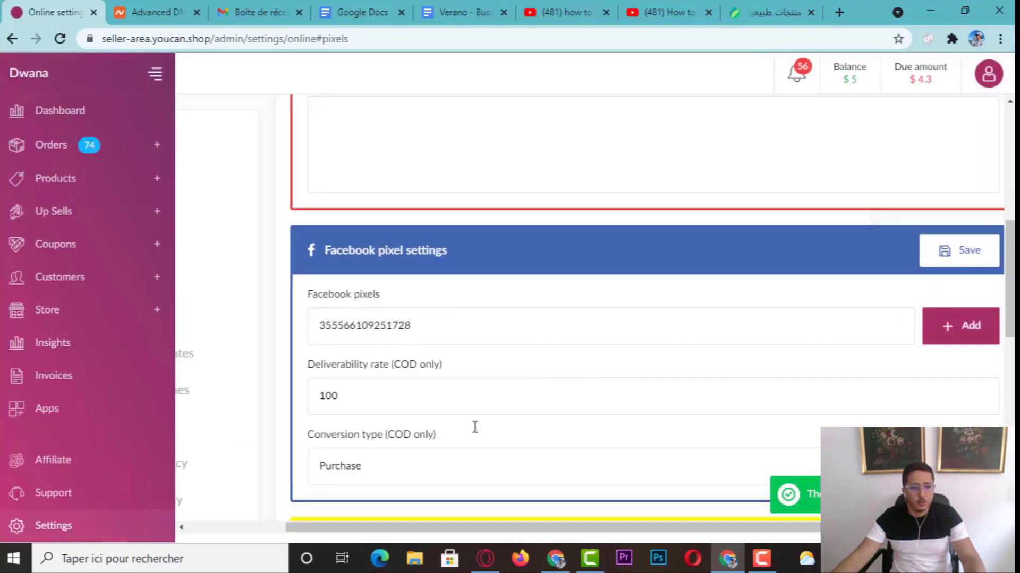
Return to the pixel setup in Events Manager, turn on Automatic Advanced Matching and continue to the Add Event Code stage
left_click(487, 557)
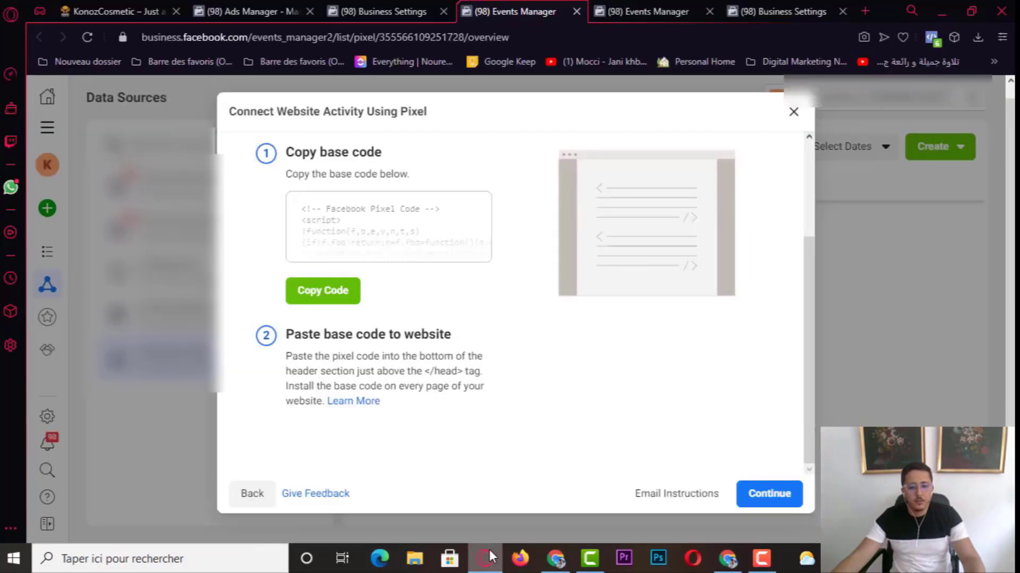
scroll(526, 353, "up", 3)
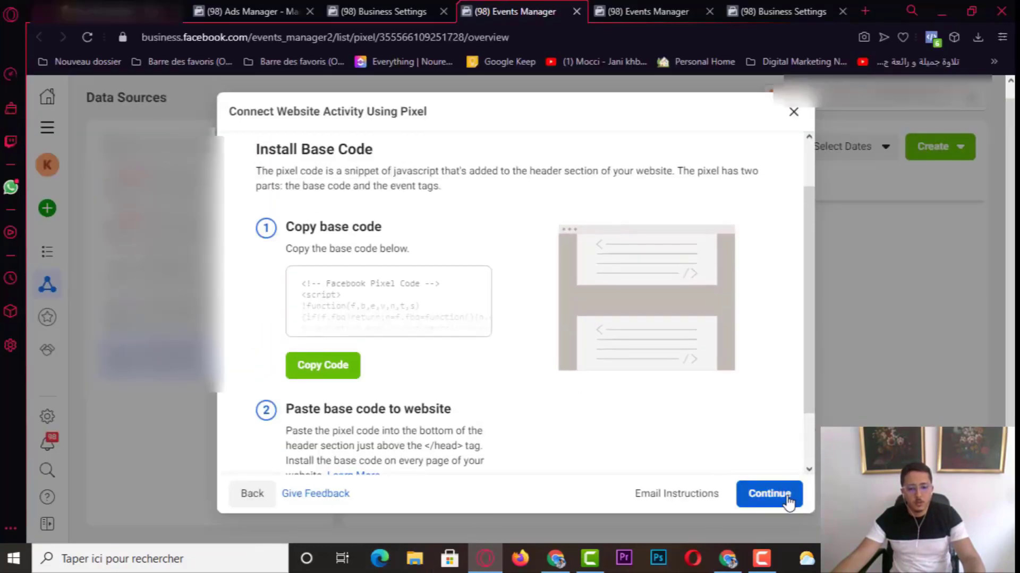
left_click(788, 498)
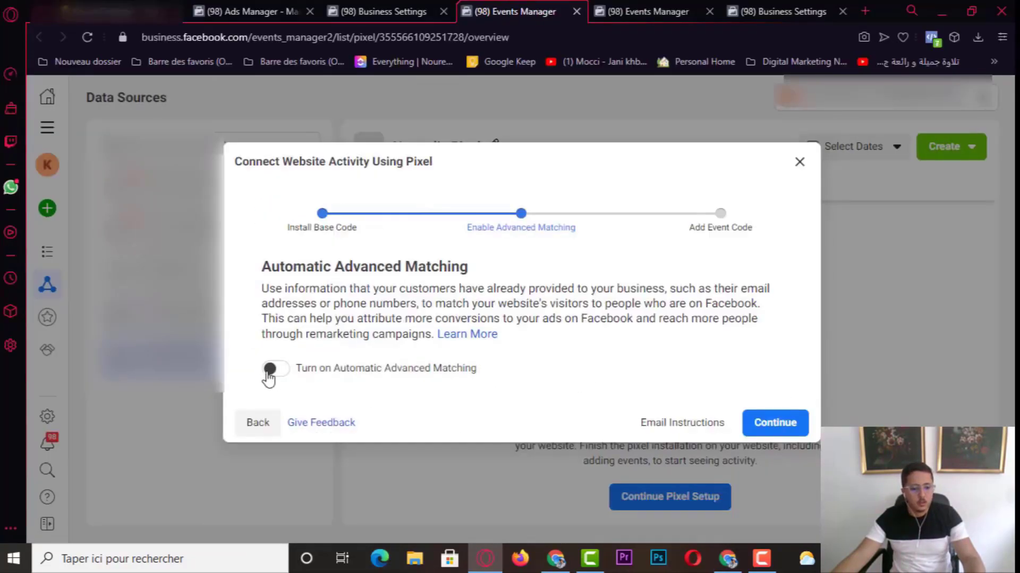
left_click(270, 369)
scroll(670, 340, "down", 3)
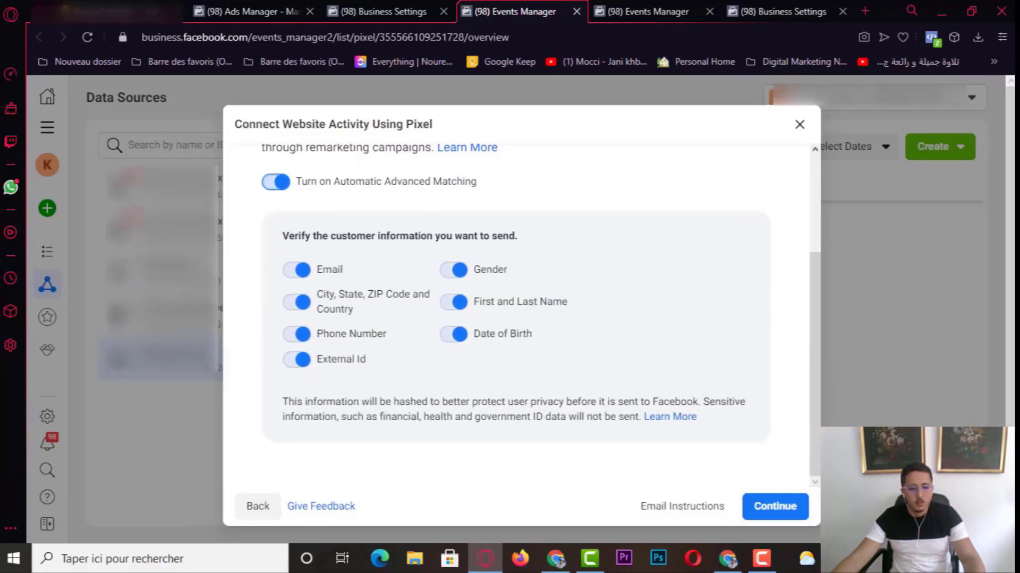
left_click(765, 505)
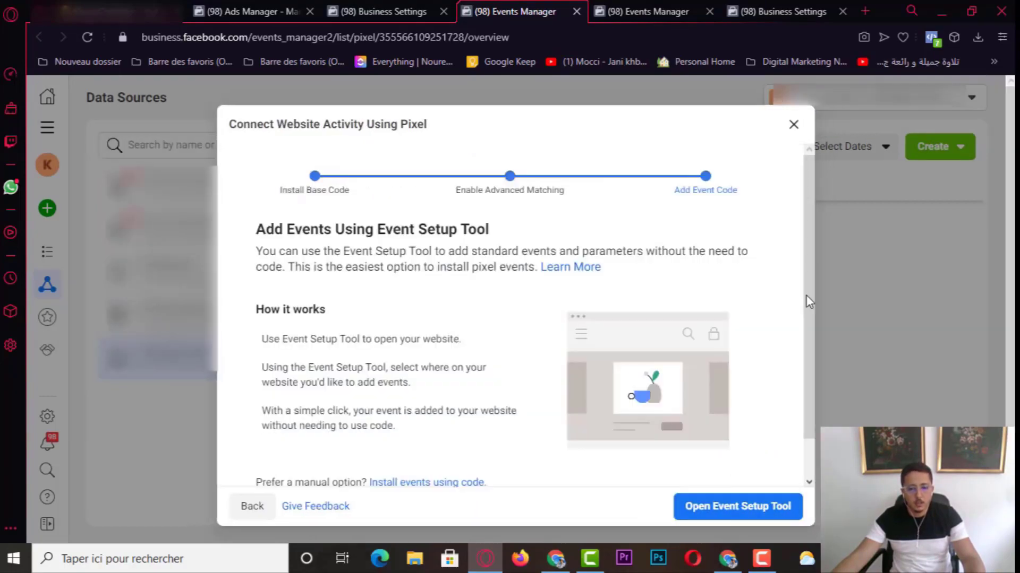
scroll(805, 300, "down", 1)
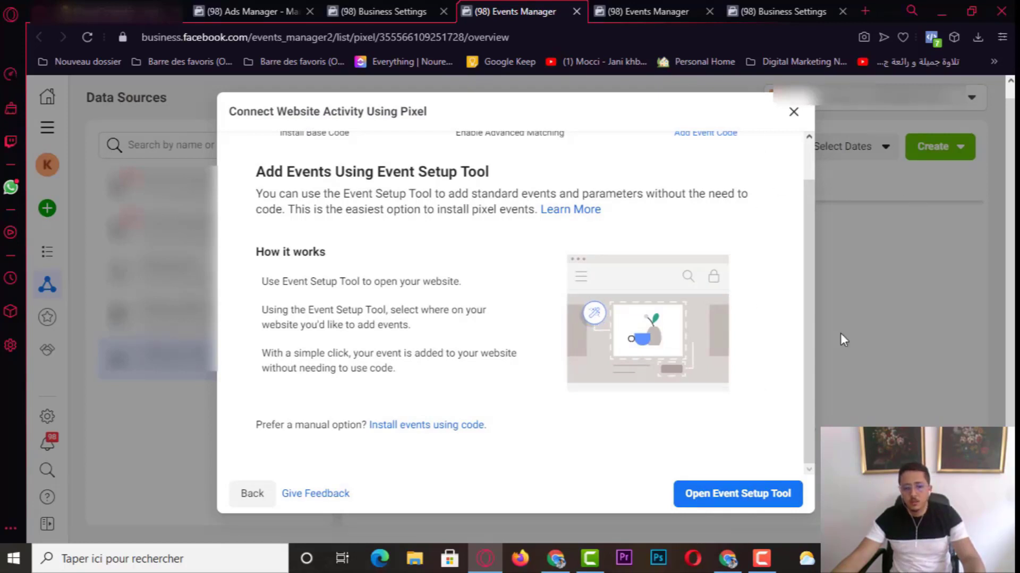
Launch the Event Setup Tool, enter the store's address copied from Chrome as the website URL and open the website
left_click(727, 558)
left_click(726, 558)
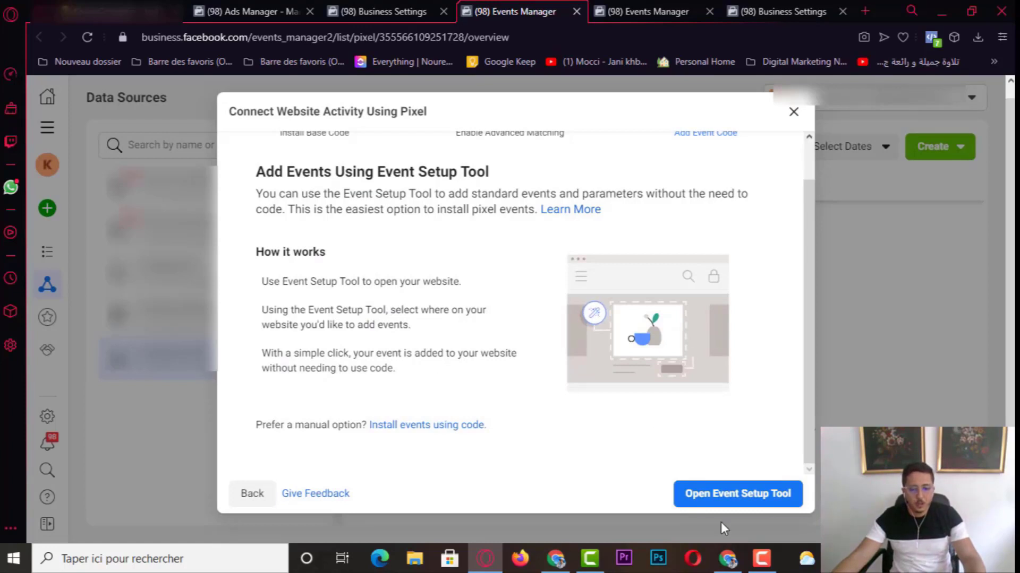
left_click(717, 495)
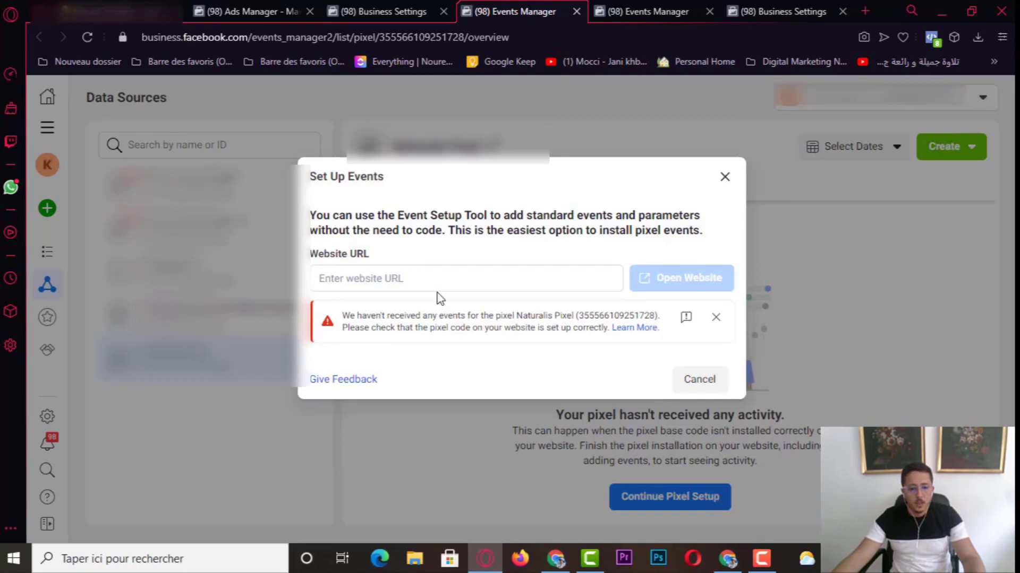
left_click(437, 282)
left_click(728, 559)
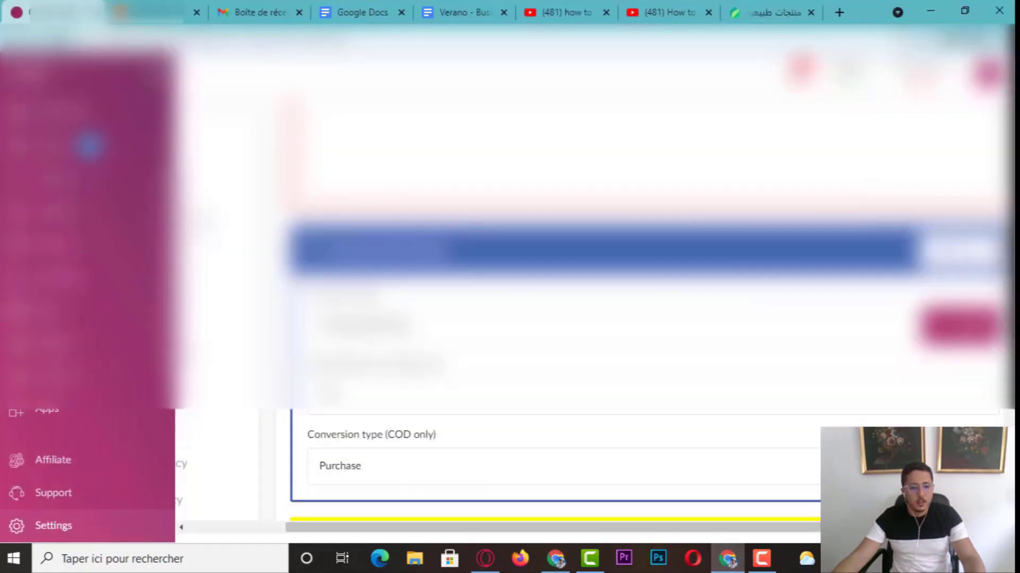
left_click(725, 11)
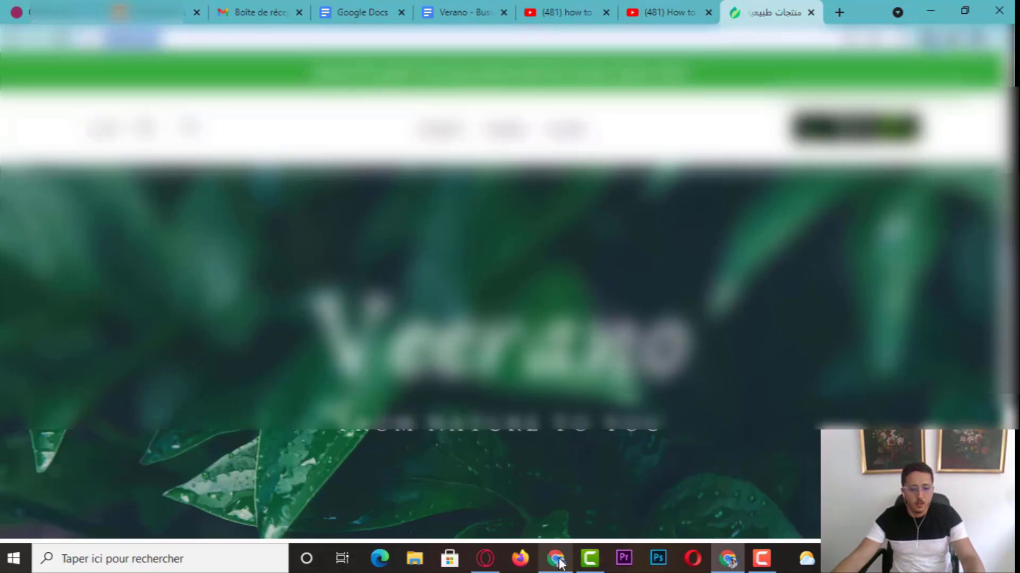
left_click(485, 558)
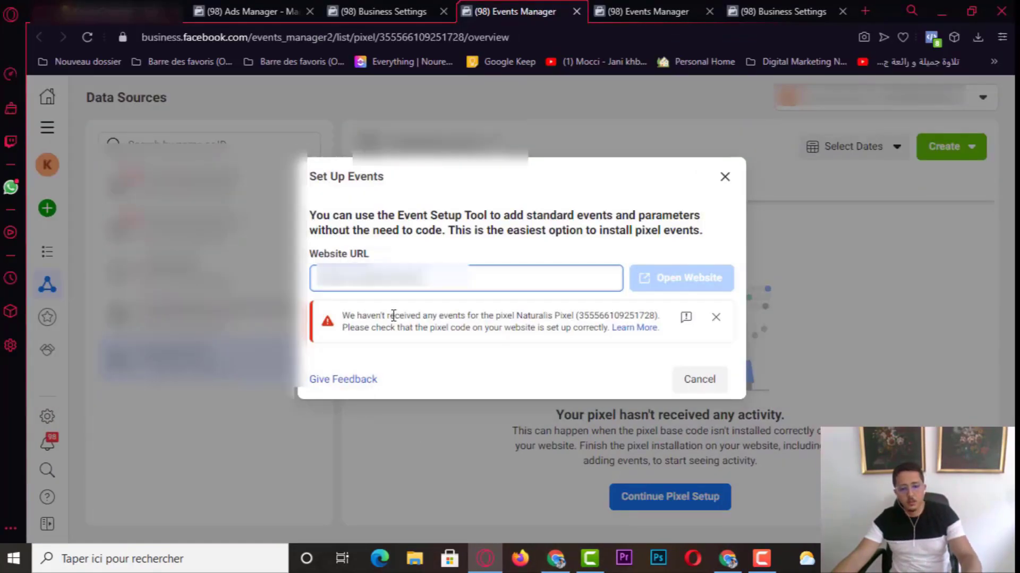
left_click(619, 259)
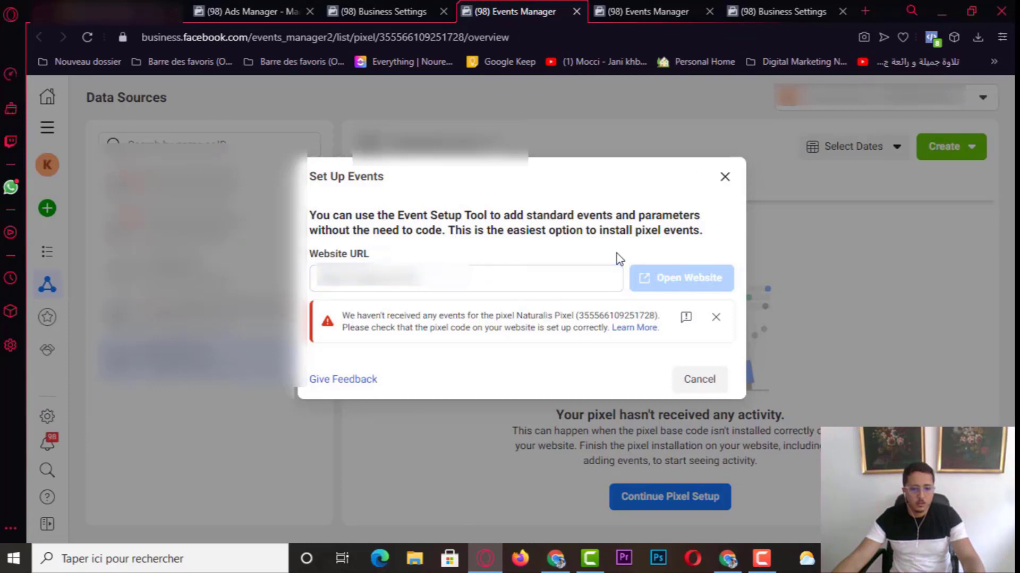
triple_click(372, 278)
key("Return")
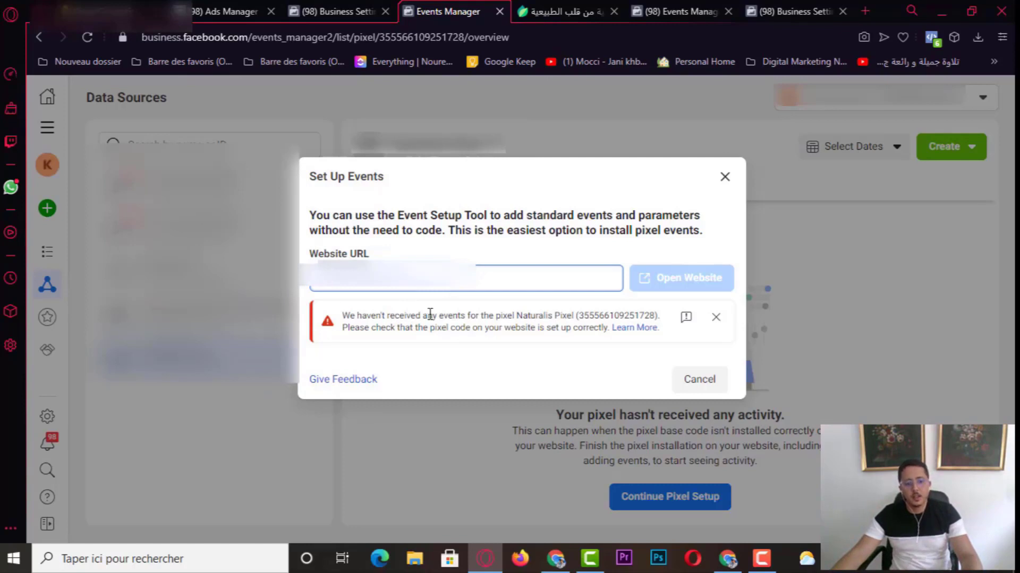
Clear the website URL in Set Up Events and enter the store's address from Chrome again
key("BackSpace")
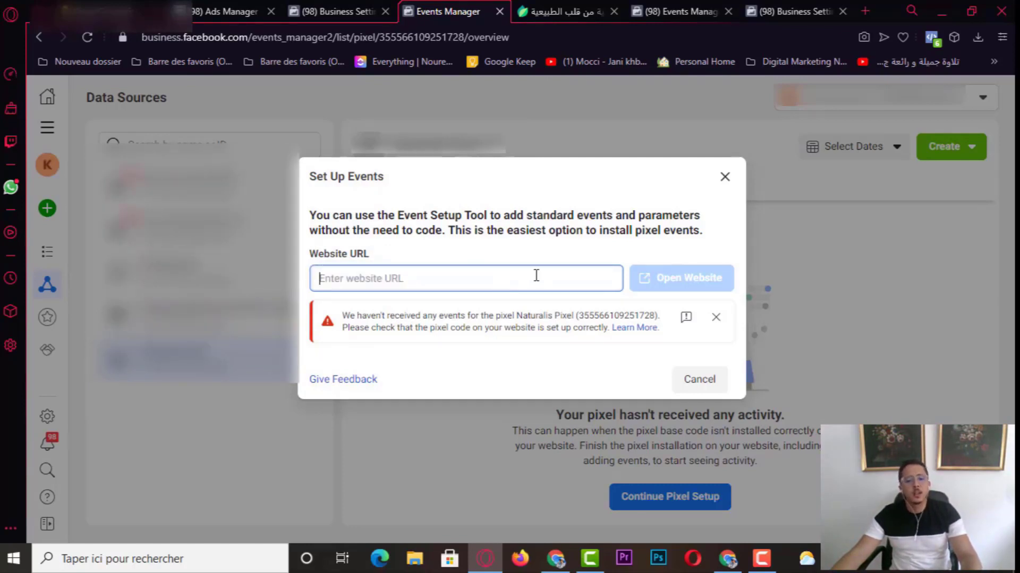
left_click(728, 559)
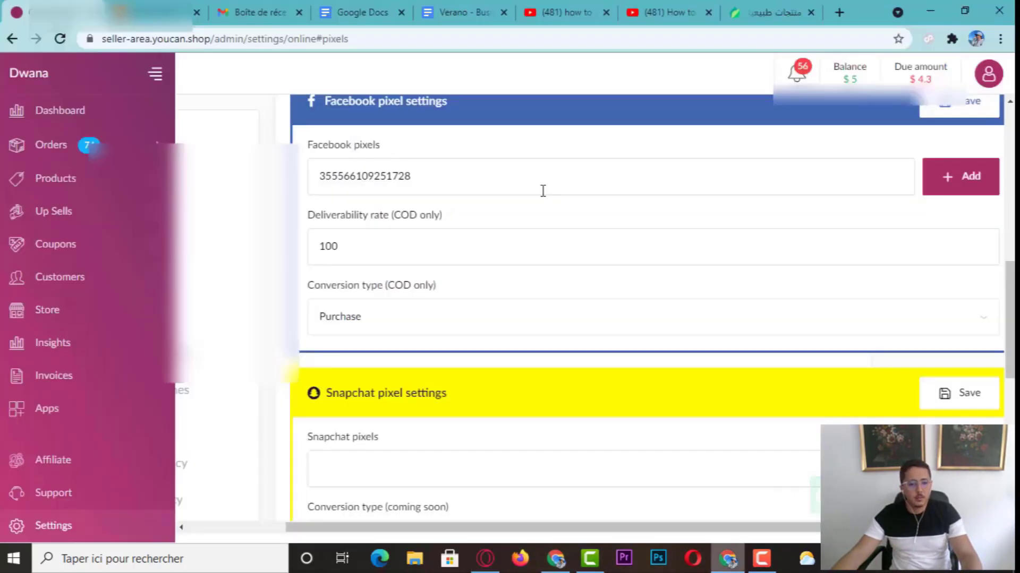
left_click(769, 7)
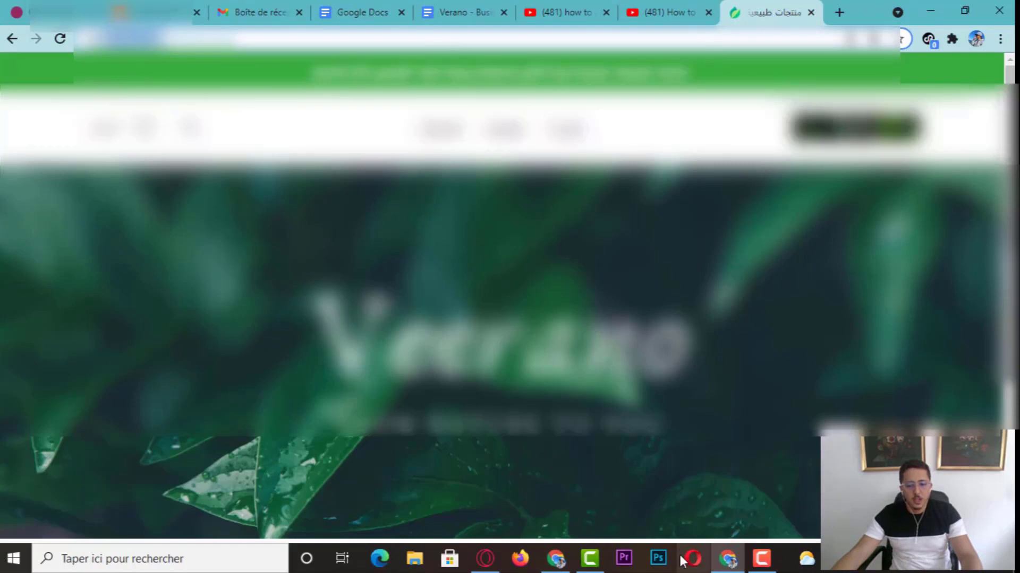
left_click(730, 562)
left_click(730, 562)
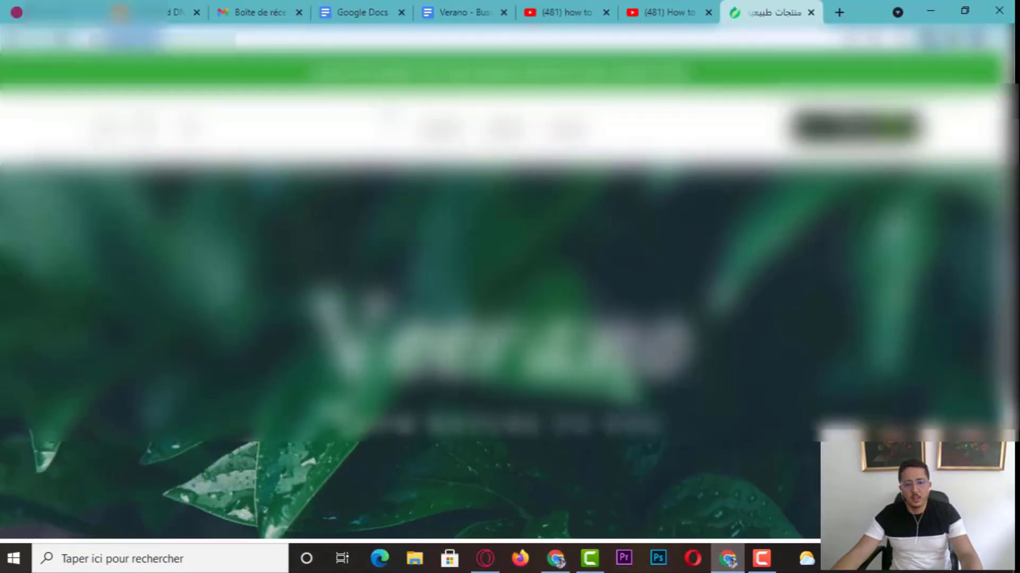
left_click(727, 558)
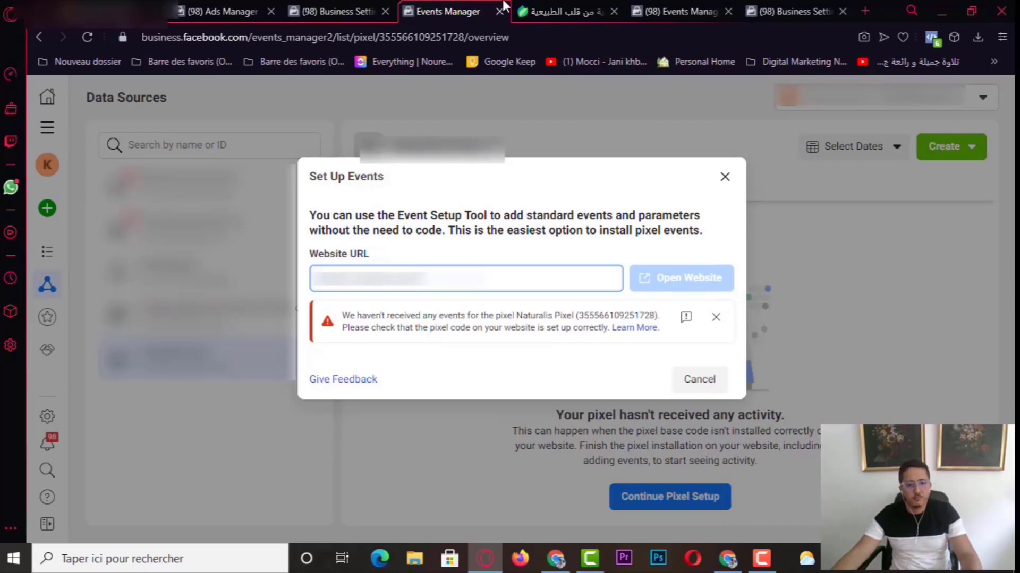
View the opened store page and check its pixel with the Facebook Pixel Helper
left_click(563, 11)
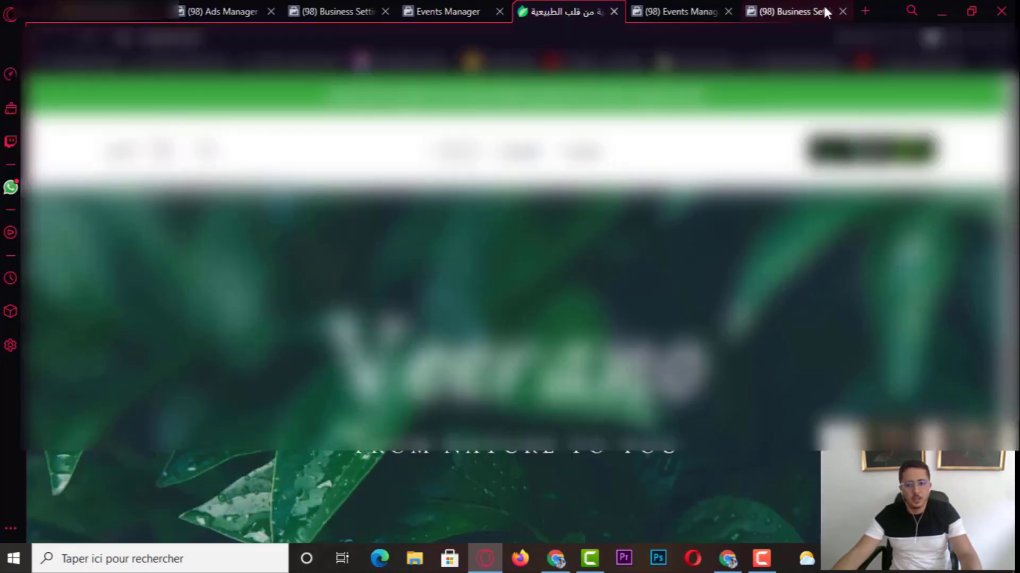
left_click(930, 38)
left_click(931, 38)
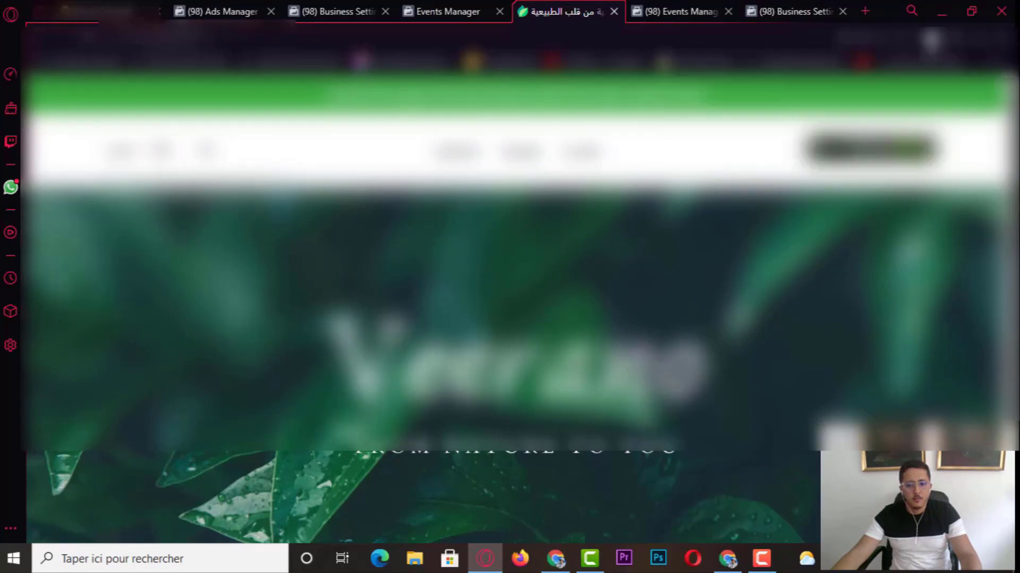
Search the web for "facebook pixel helper" and open the extension's Chrome Web Store page in a new tab
left_click(865, 11)
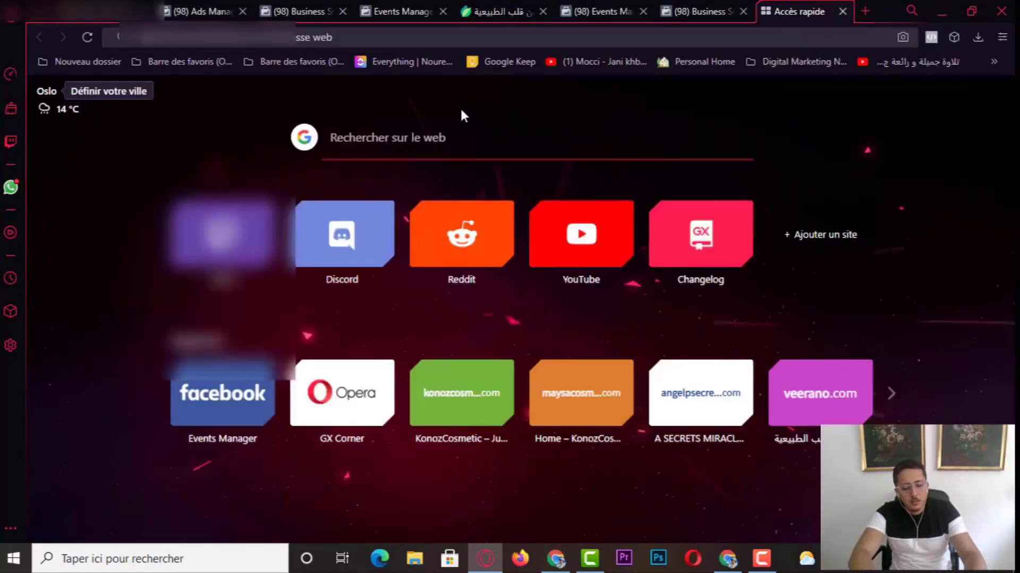
type("facebook pixel")
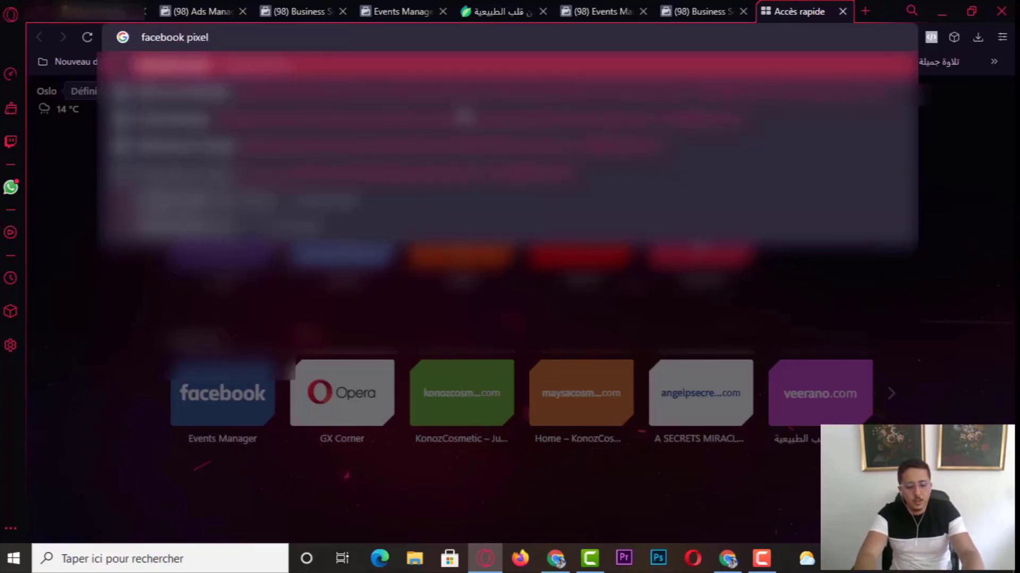
type(" helper")
key("Return")
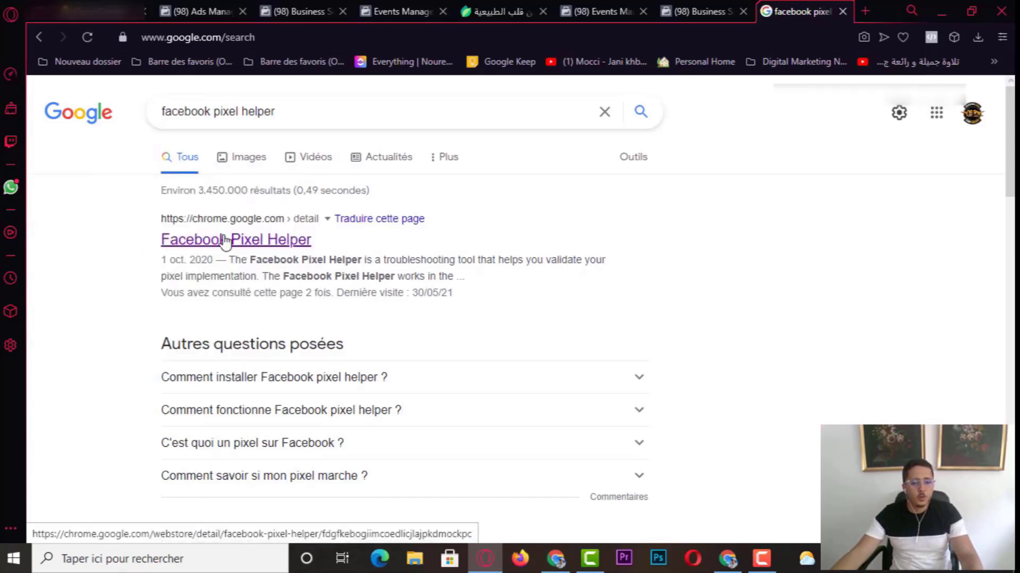
right_click(225, 240)
left_click(249, 248)
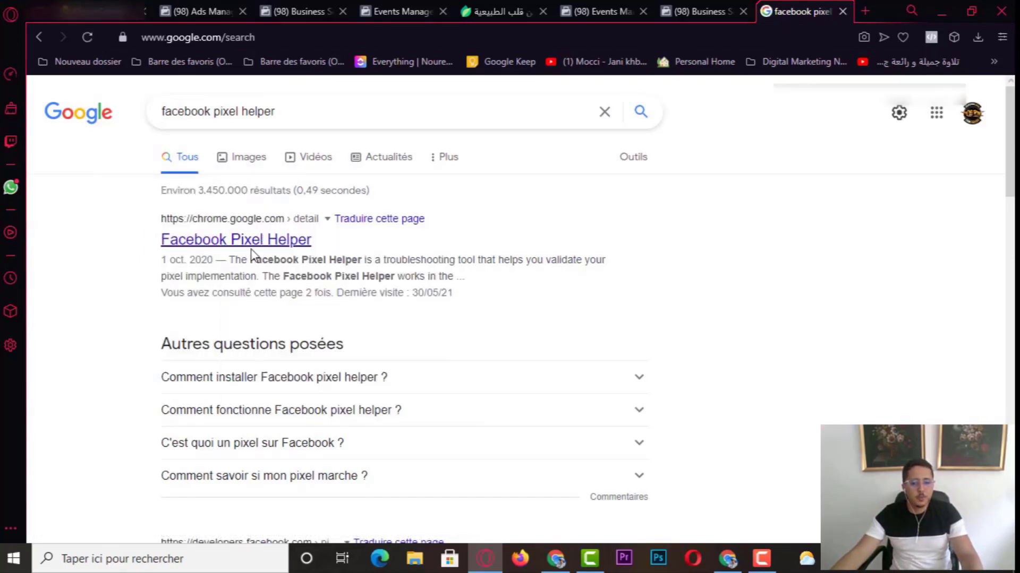
left_click(806, 6)
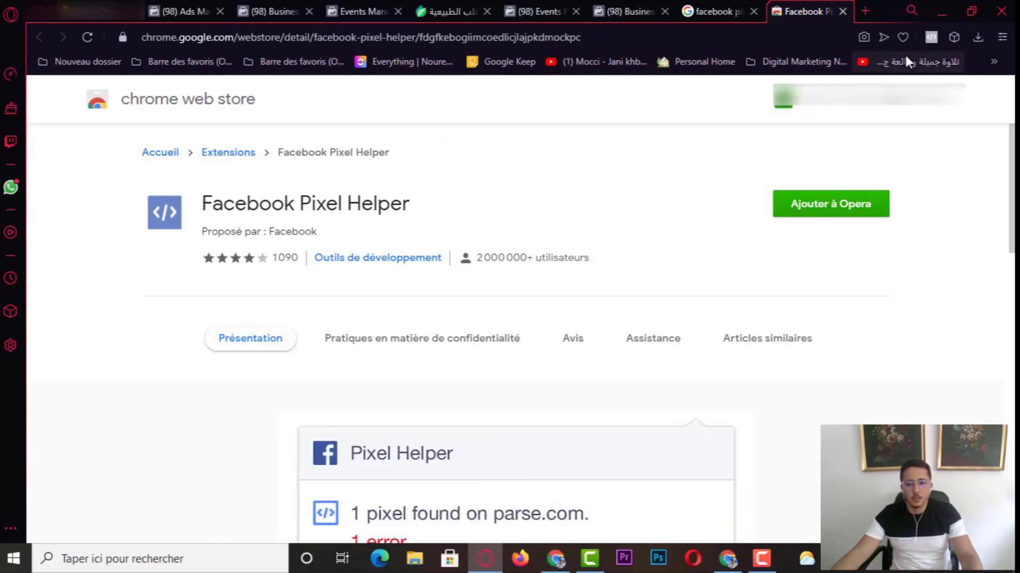
Add the Facebook Pixel Helper extension to Opera and look through its details
left_click(930, 37)
left_click(930, 37)
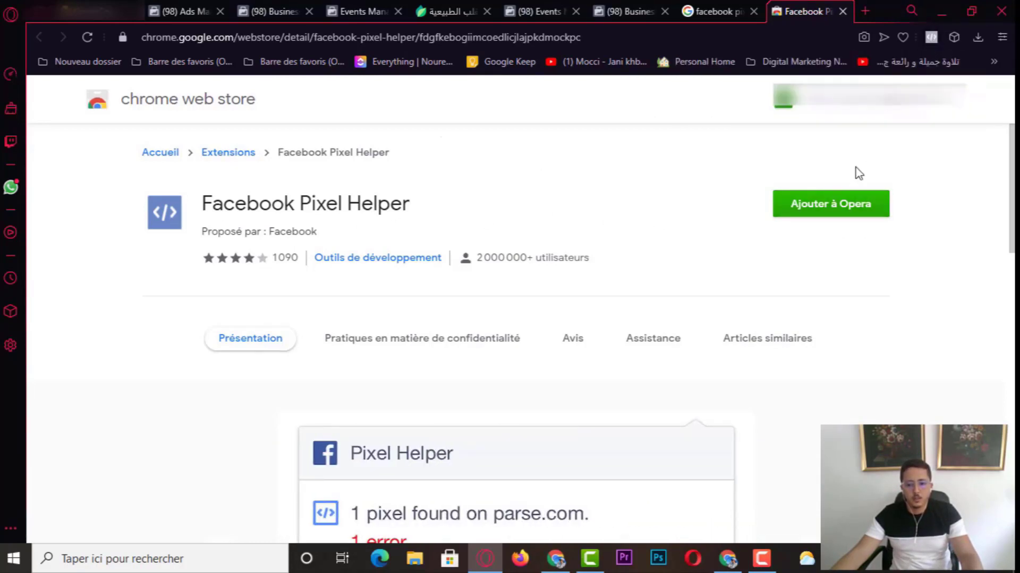
left_click(826, 216)
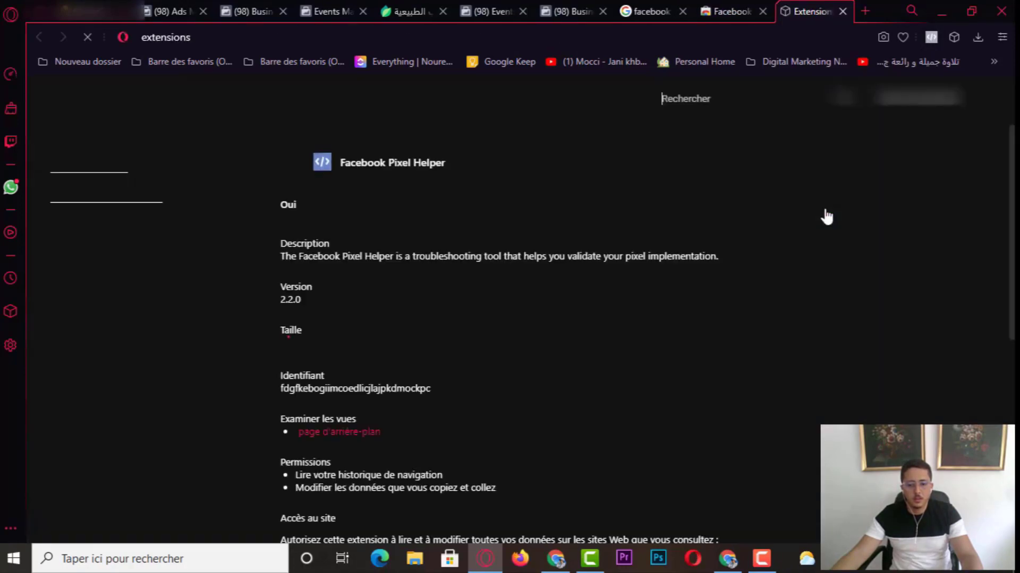
scroll(818, 229, "down", 5)
scroll(807, 250, "up", 5)
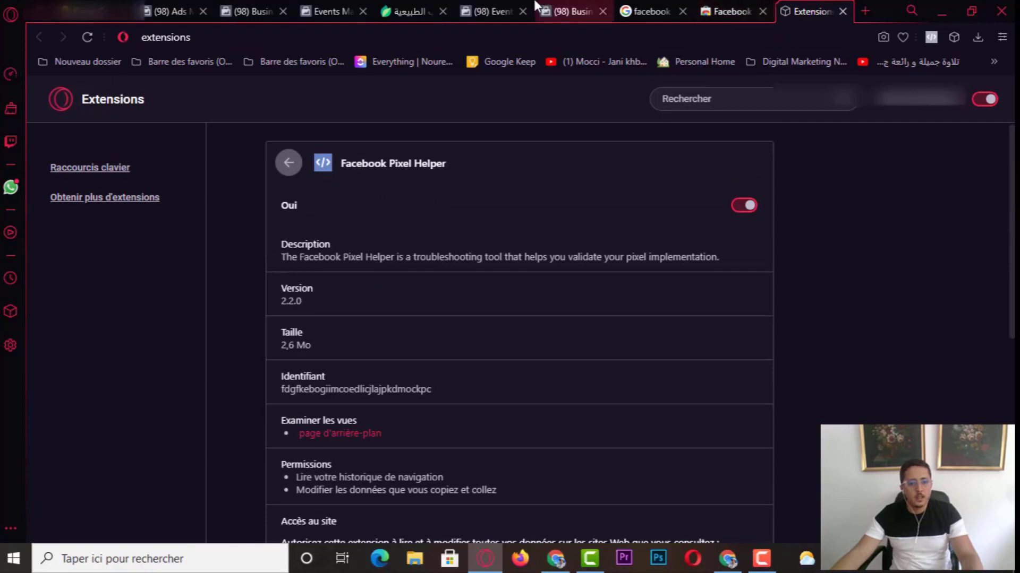
Inspect the pixels on the other open website with the Facebook Pixel Helper
left_click(95, 11)
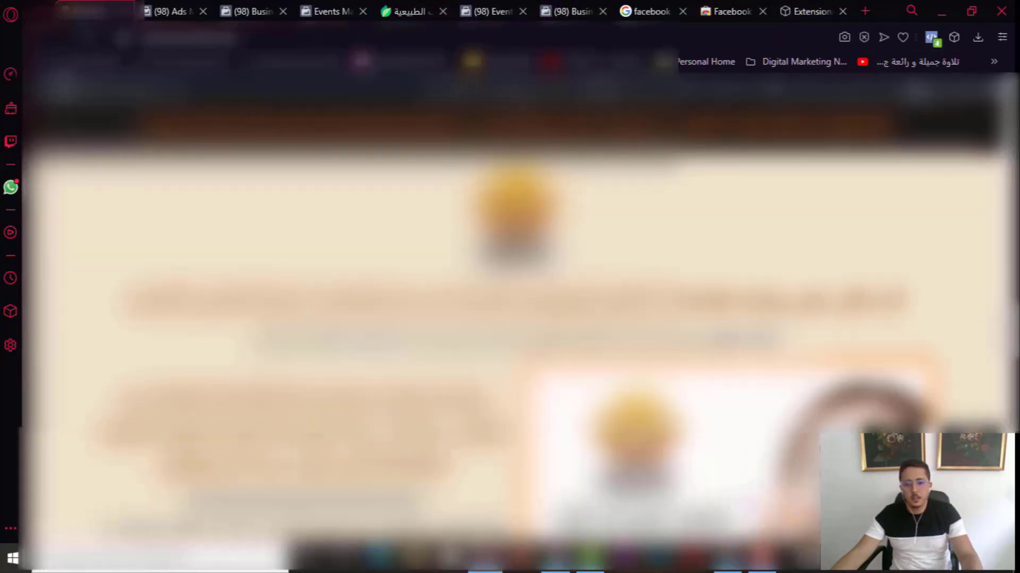
left_click(930, 39)
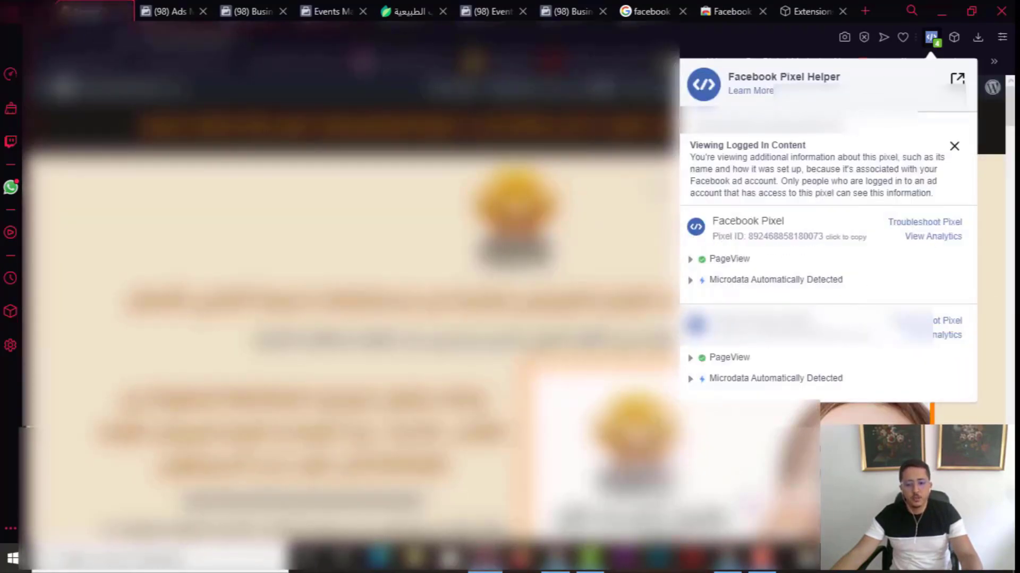
key("Escape")
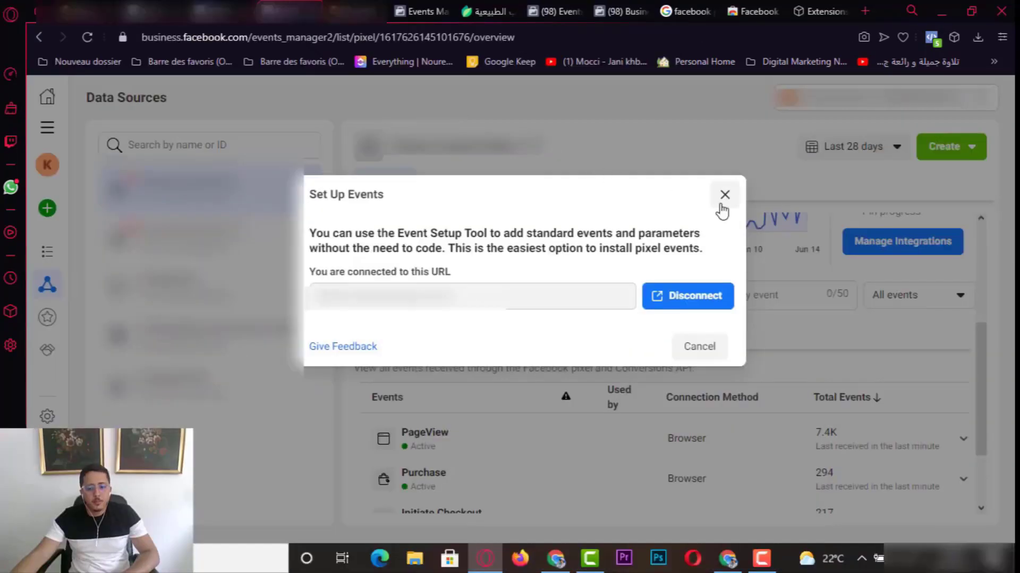
Dismiss the Set Up Events dialog and open the web event configuration from the pixel's Aggregated Event Measurement section
left_click(723, 194)
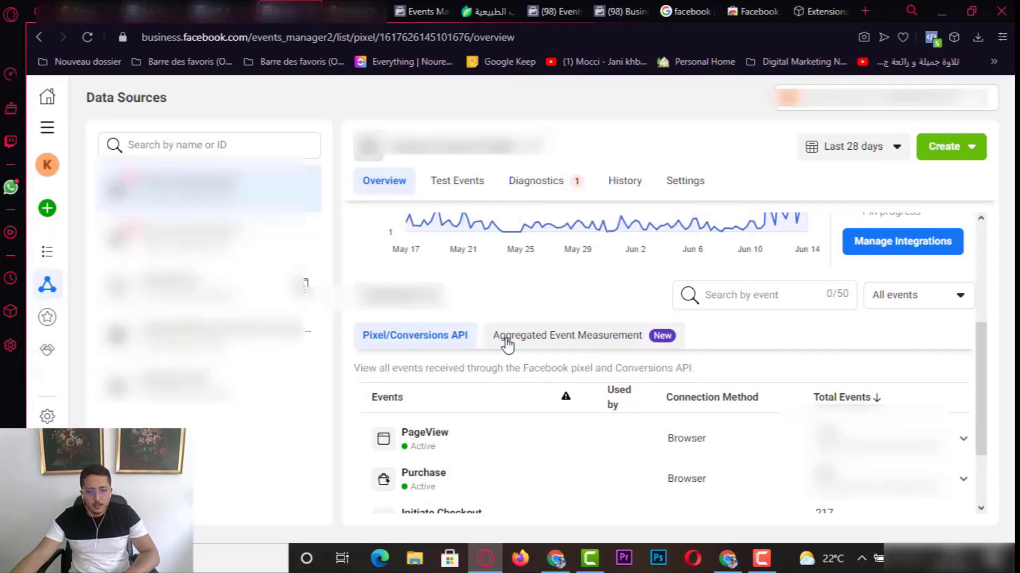
left_click(573, 340)
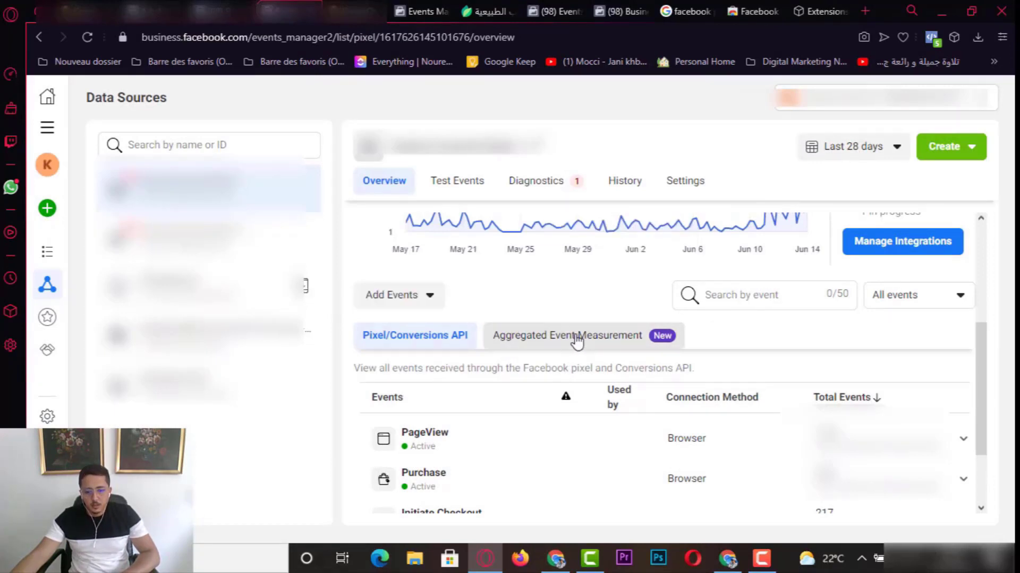
scroll(582, 340, "down", 2)
scroll(582, 340, "down", 1)
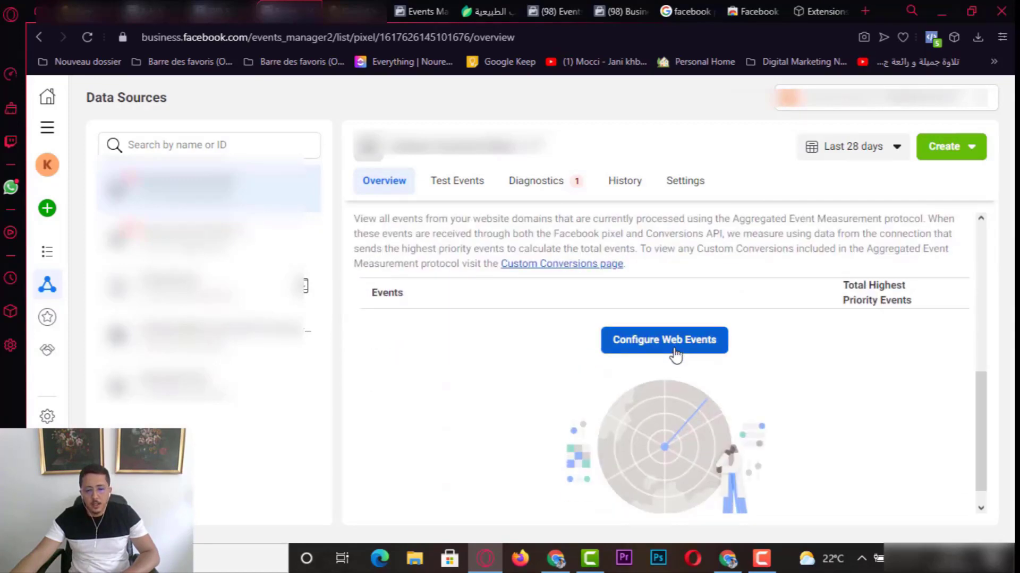
left_click(675, 353)
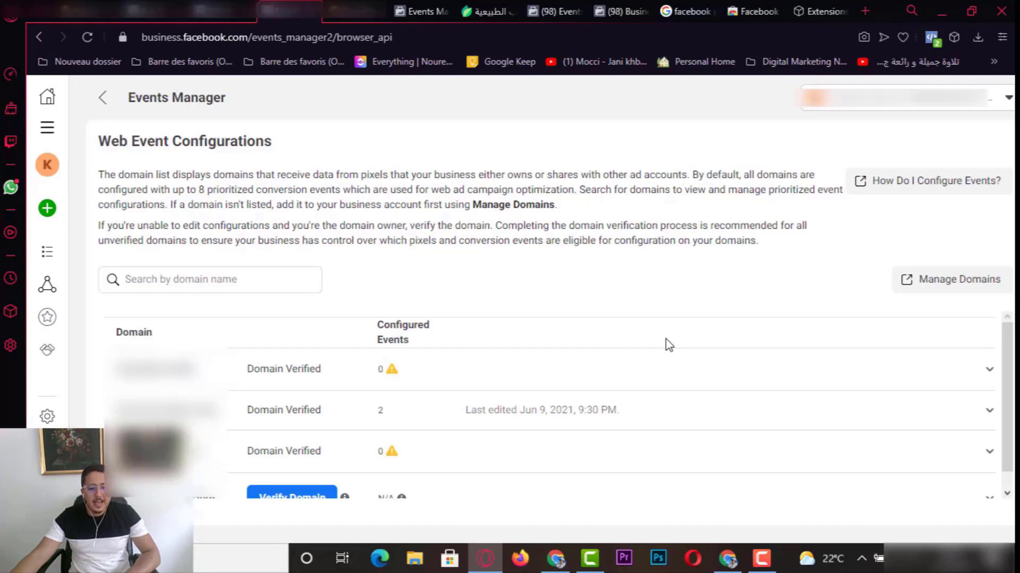
View the business's domains through Manage Domains and return to Web Event Configurations
scroll(661, 341, "down", 1)
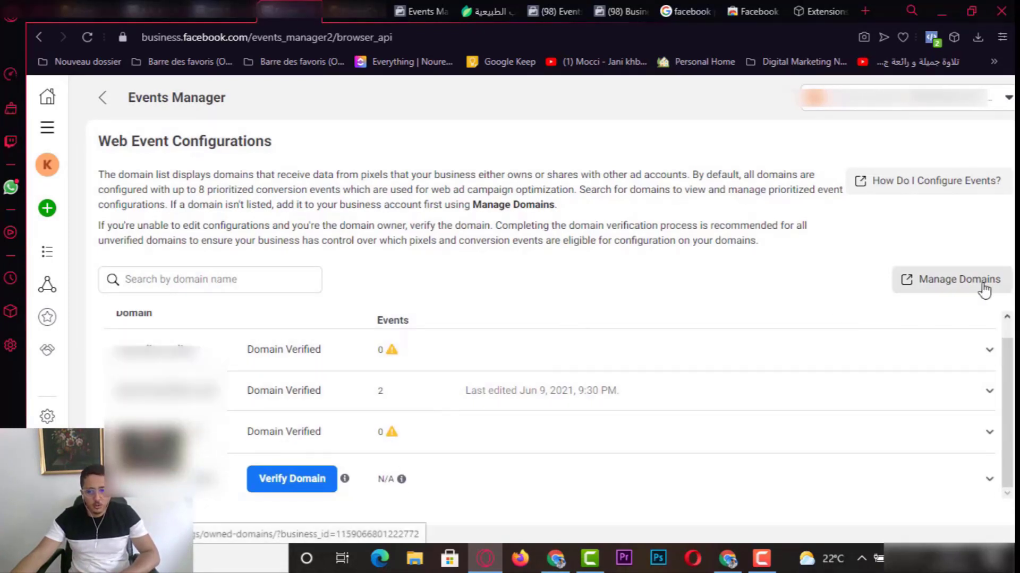
left_click(950, 295)
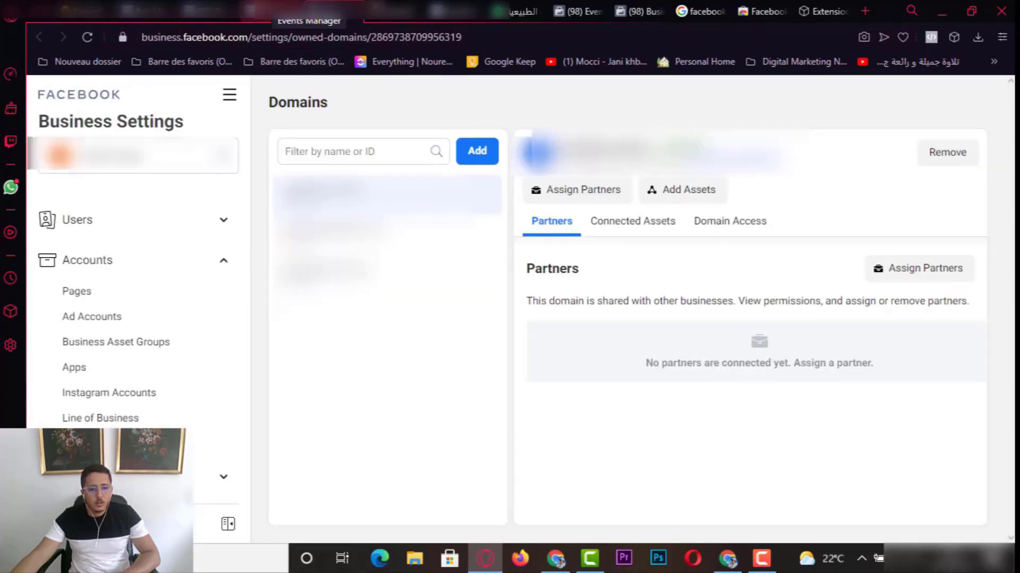
left_click(354, 21)
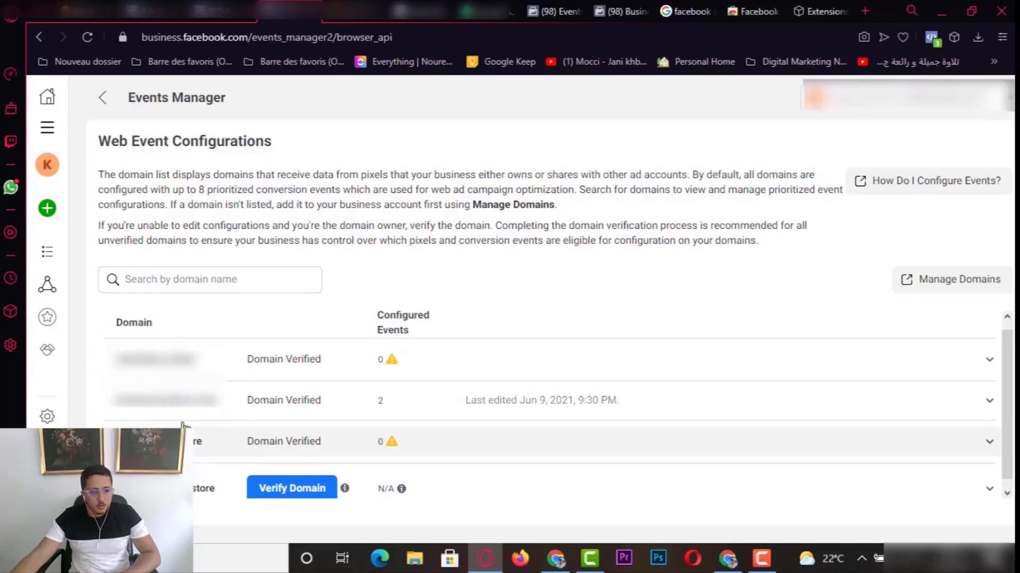
Open the events of the domain naturalisa.online for editing and add a new event slot
left_click(159, 371)
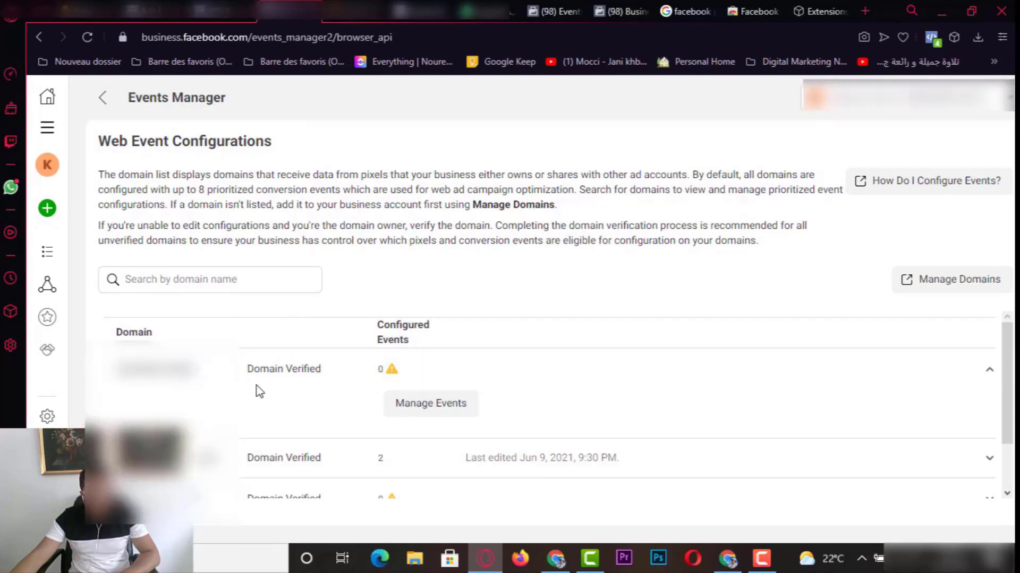
left_click(435, 410)
left_click(711, 346)
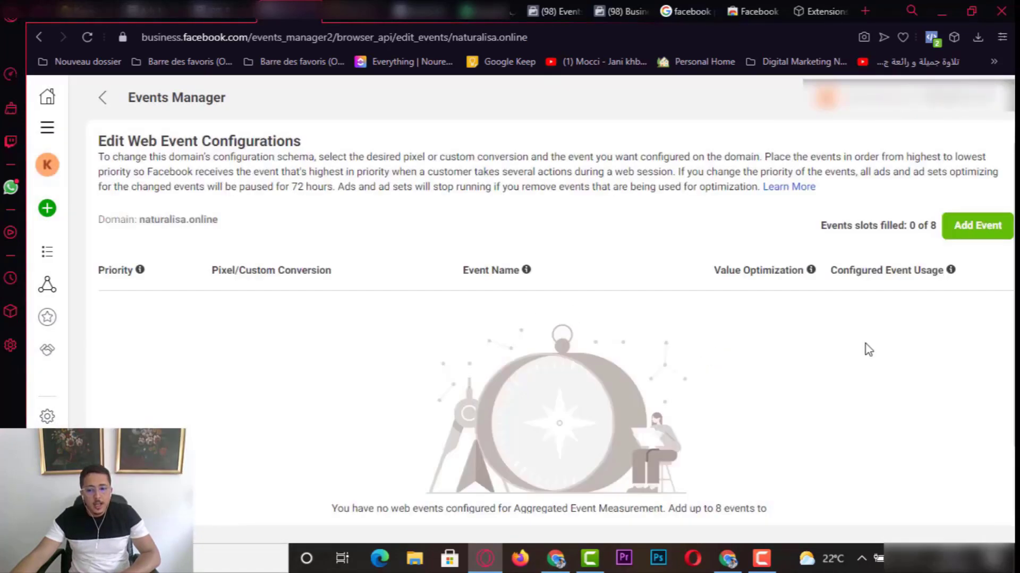
left_click(951, 239)
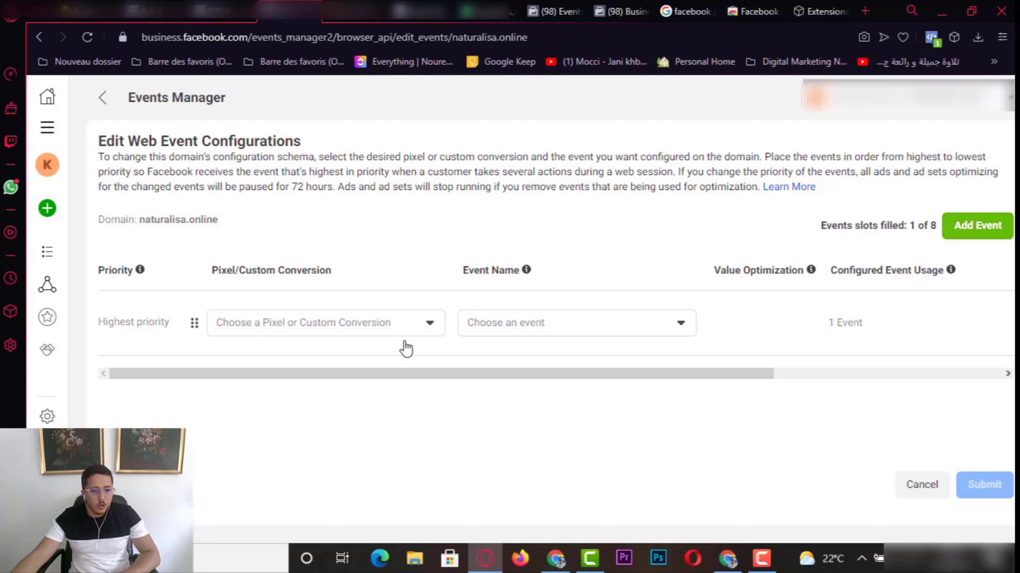
Assign the first listed pixel and the Purchase event to the highest-priority event slot
left_click(429, 325)
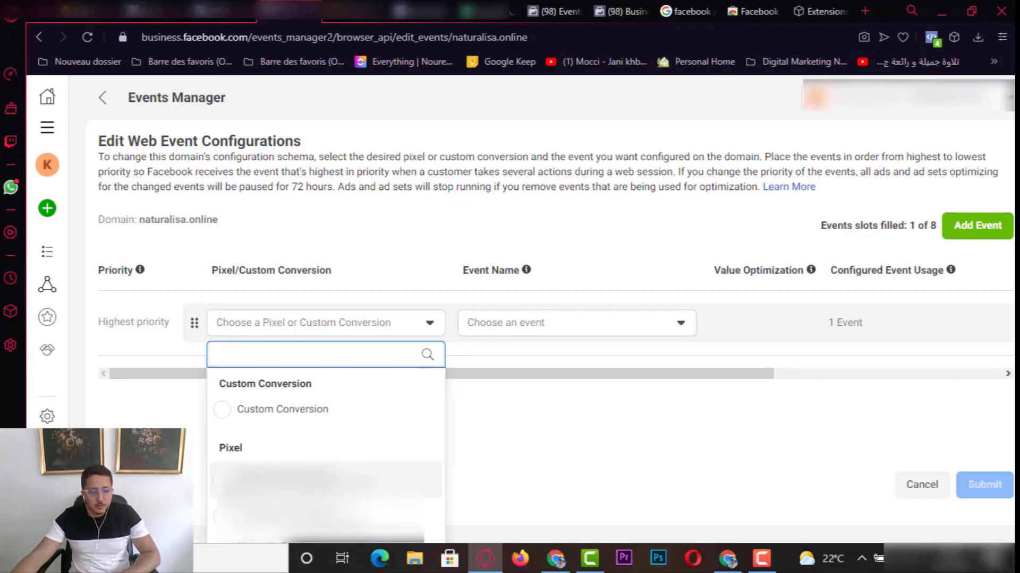
left_click(326, 481)
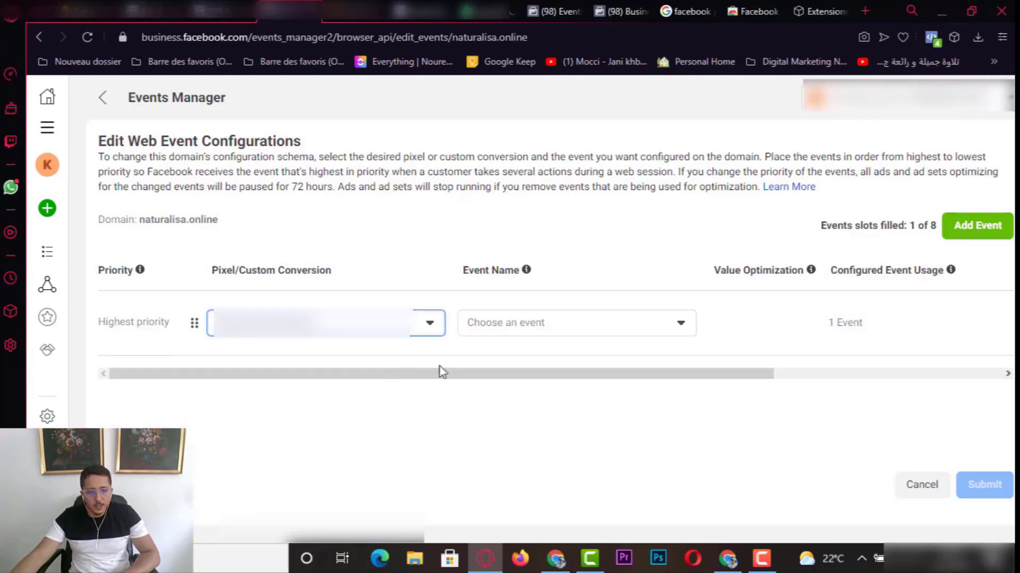
left_click(569, 334)
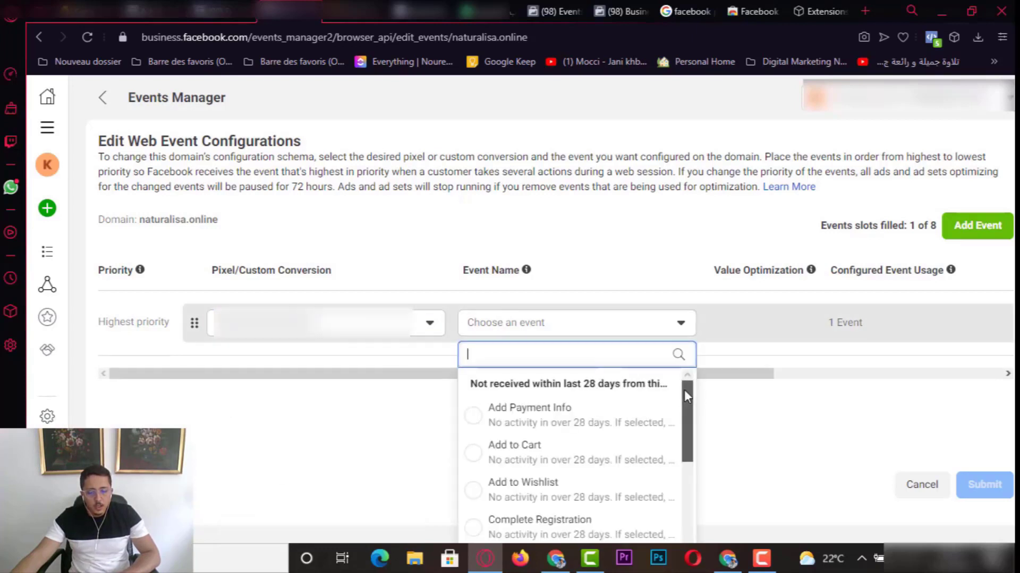
left_click_drag(685, 389, 707, 525)
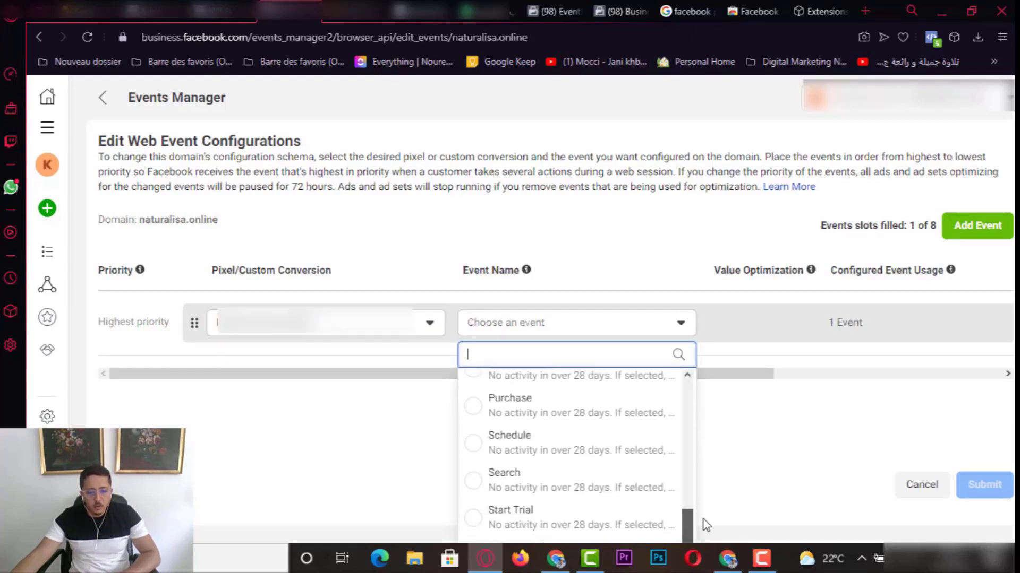
left_click(485, 406)
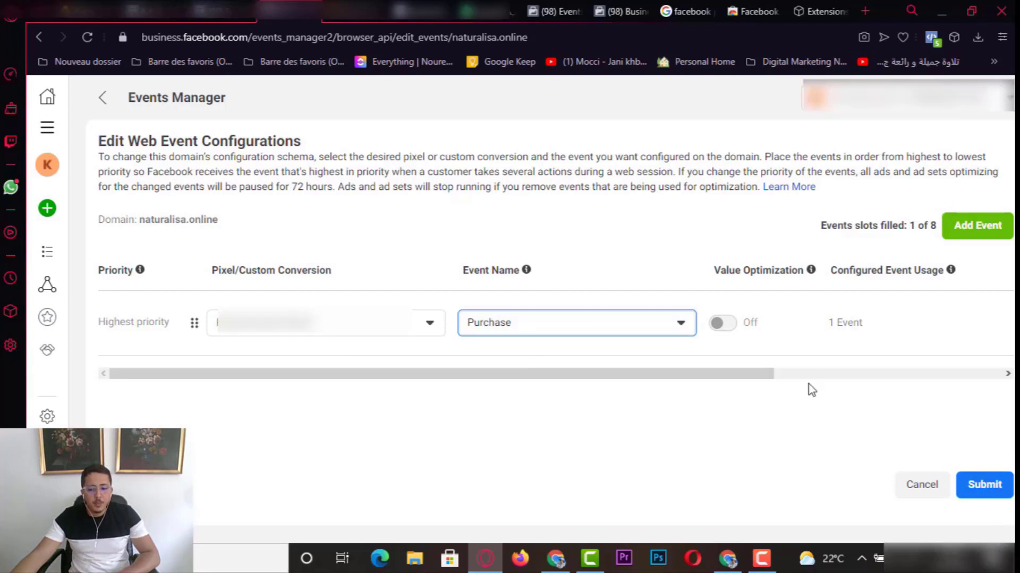
Remove the Purchase event slot from the web event configuration of naturalisa.online
left_click_drag(371, 376, 712, 364)
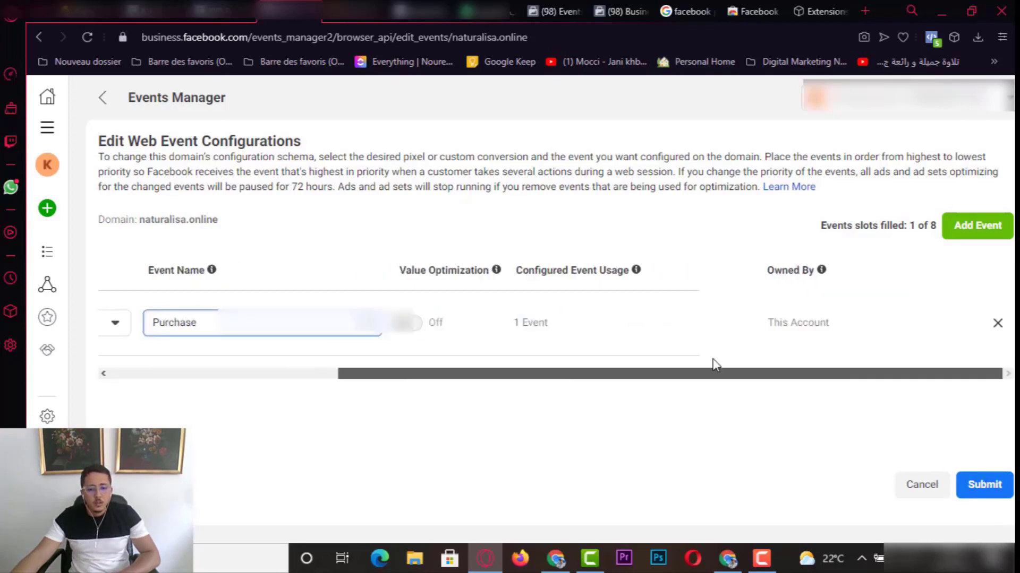
left_click(997, 325)
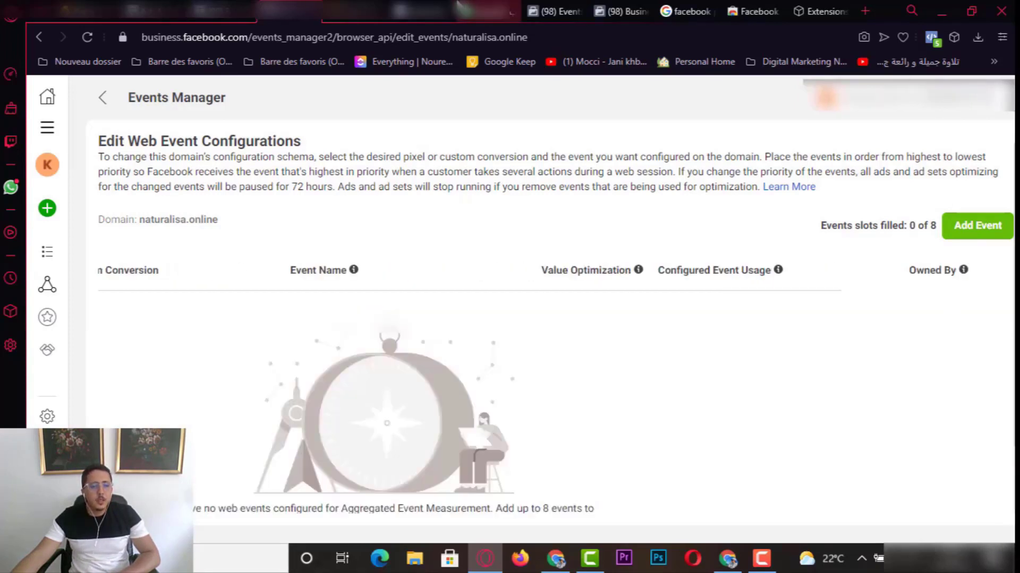